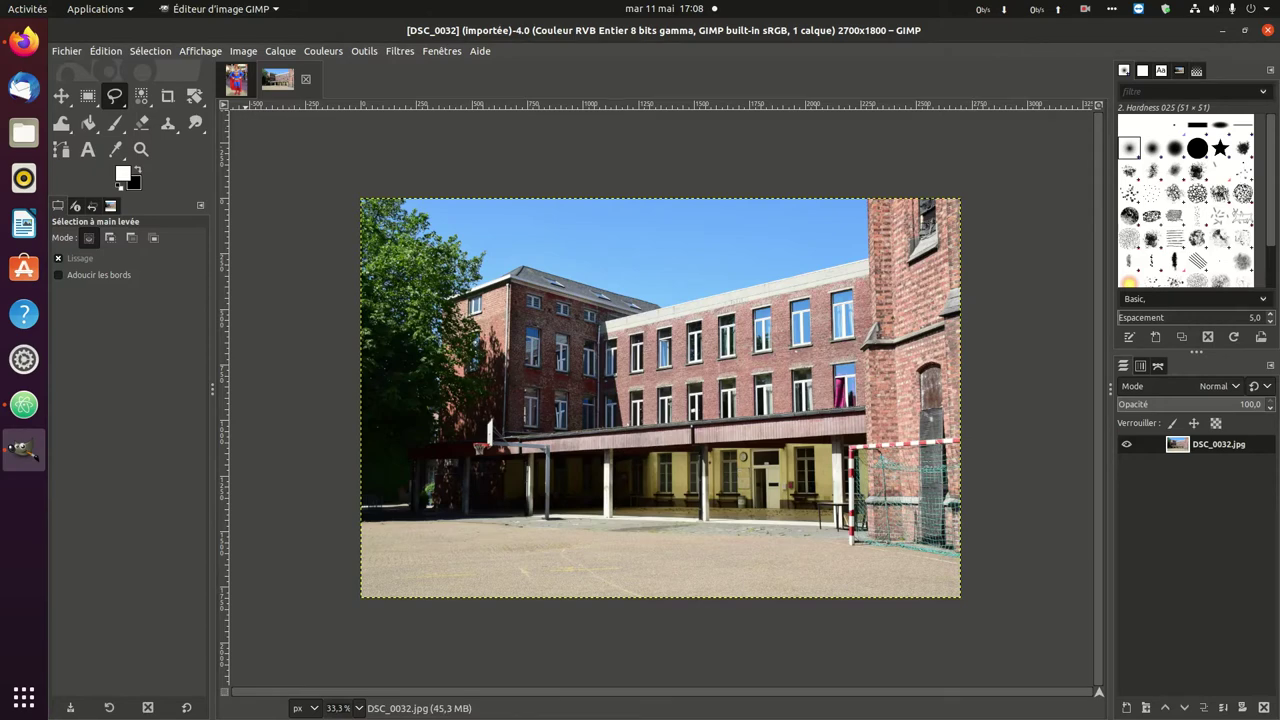
# Compare the superman photo with the DSC_0032 schoolyard photo, finishing on the superman image.
pyautogui.hotkey('alt', '1')
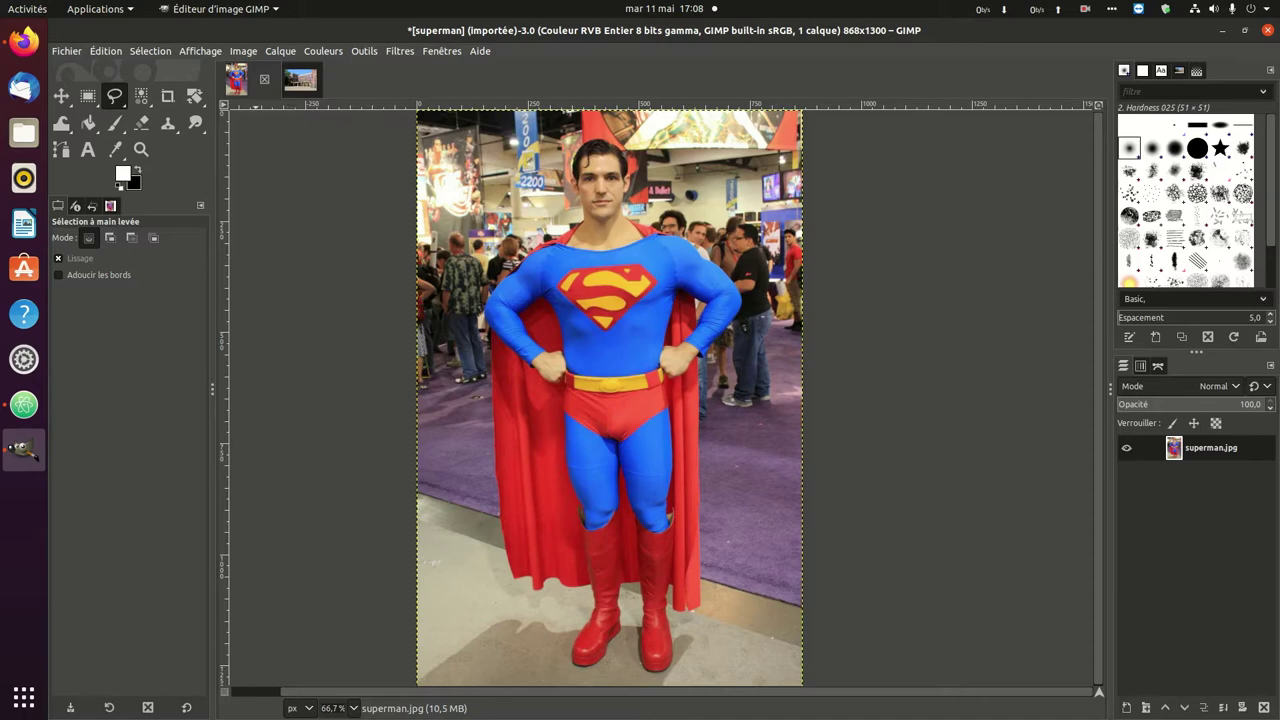
pyautogui.hotkey('alt', '2')
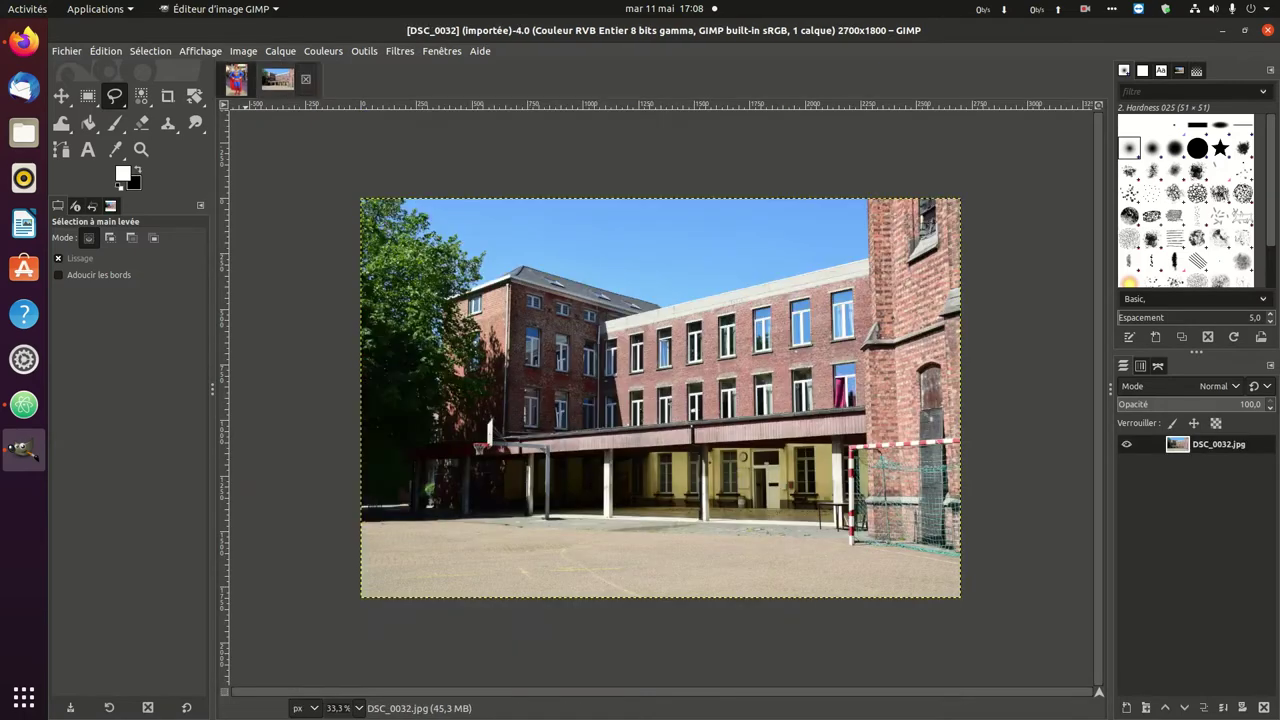
pyautogui.hotkey('alt', '1')
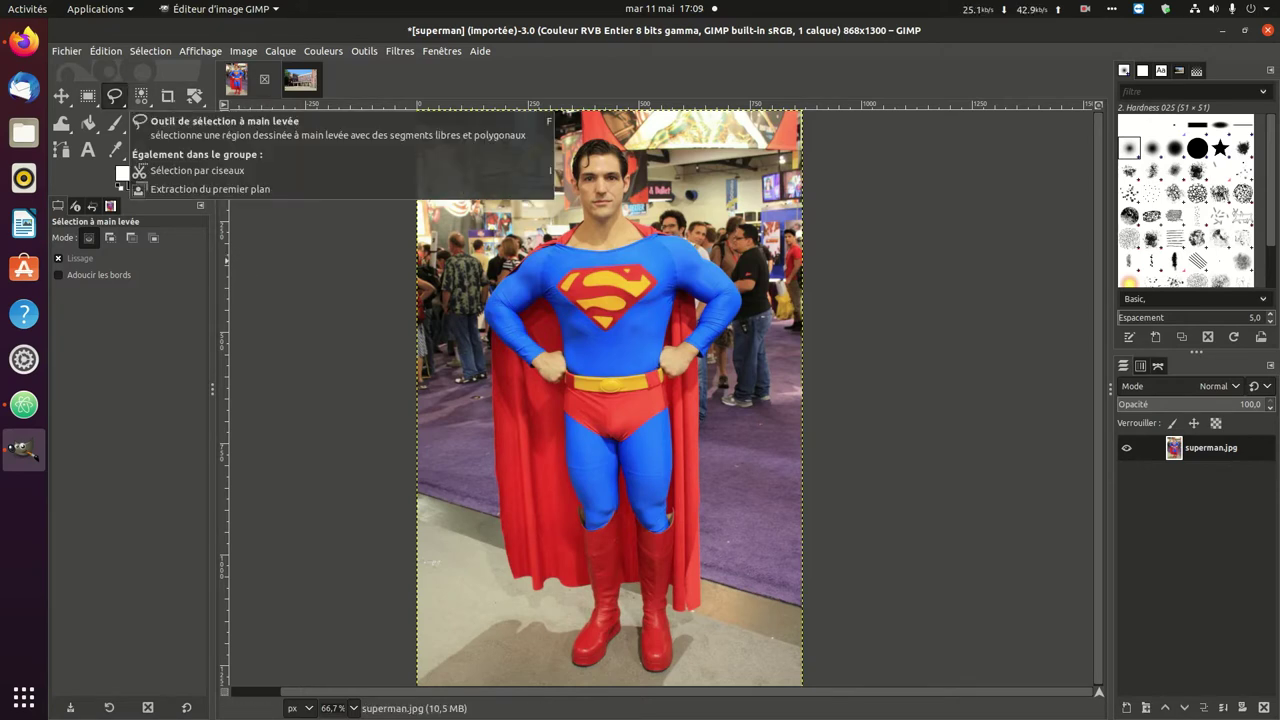
# Start an intelligent scissors selection with a first point where the elbow on the image's left side meets the cape.
pyautogui.click(115, 96)
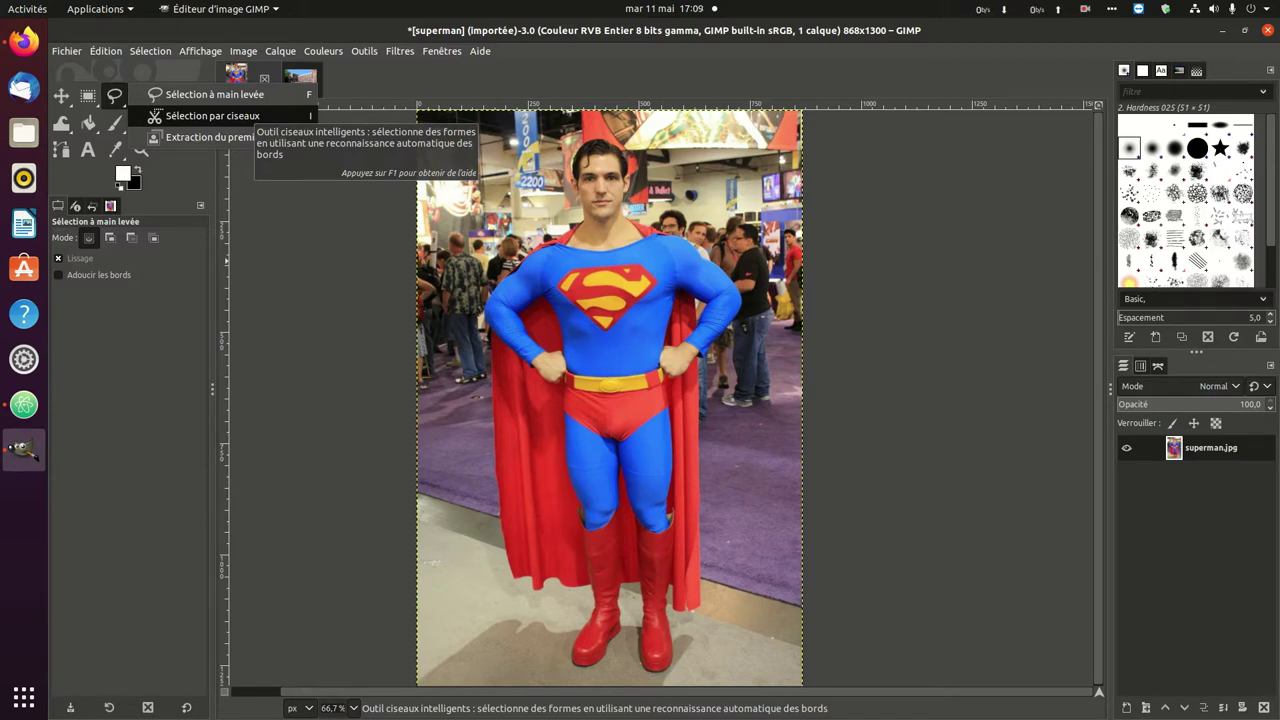
pyautogui.click(246, 116)
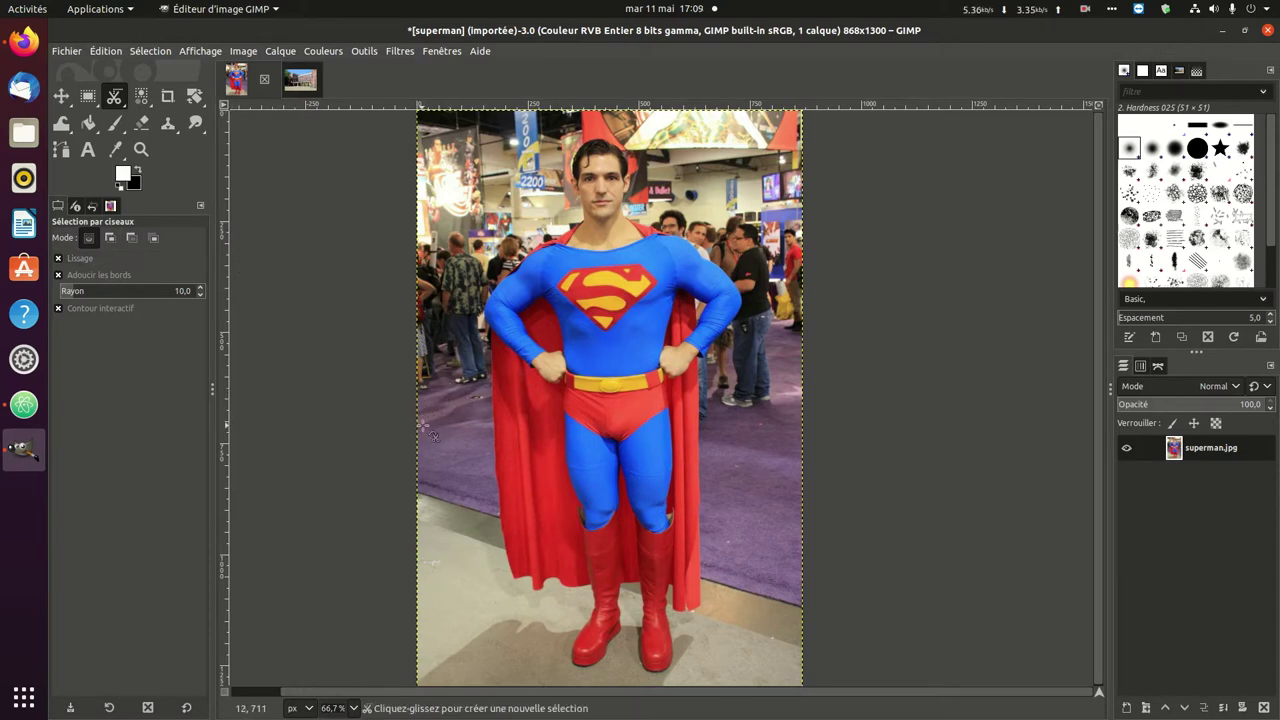
pyautogui.press('ctrl')
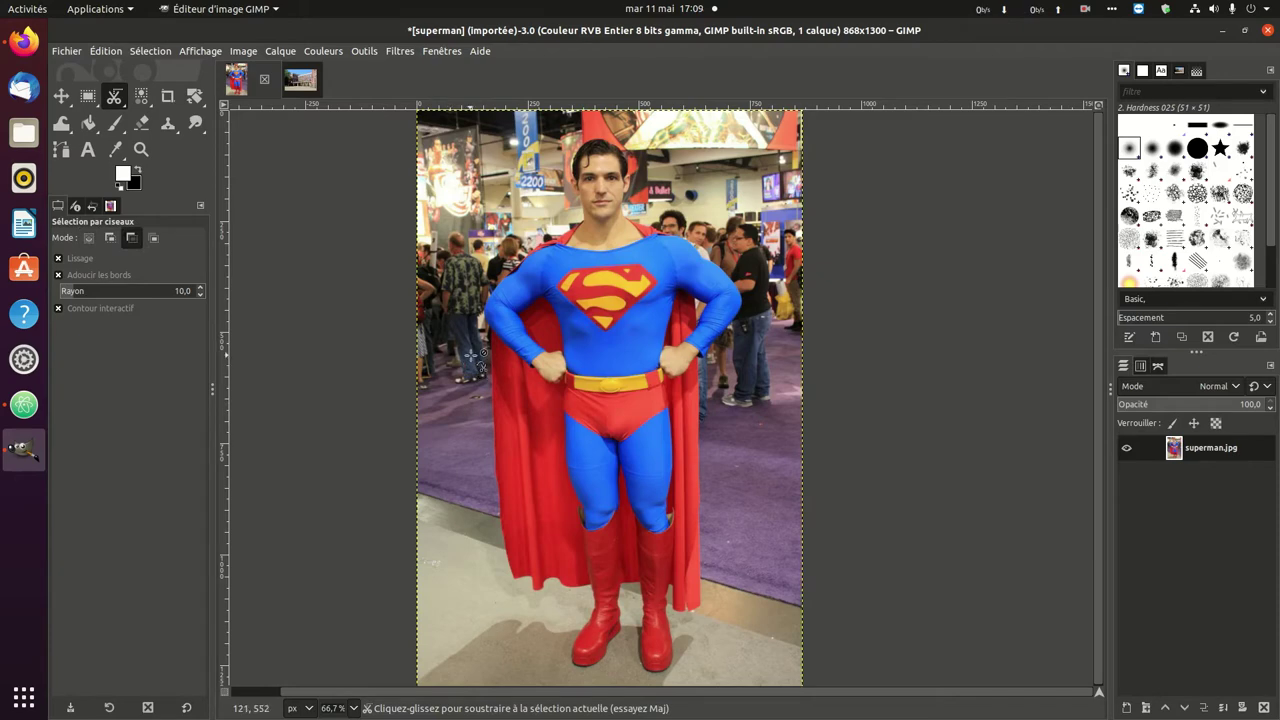
pyautogui.scroll(1, 470, 356)
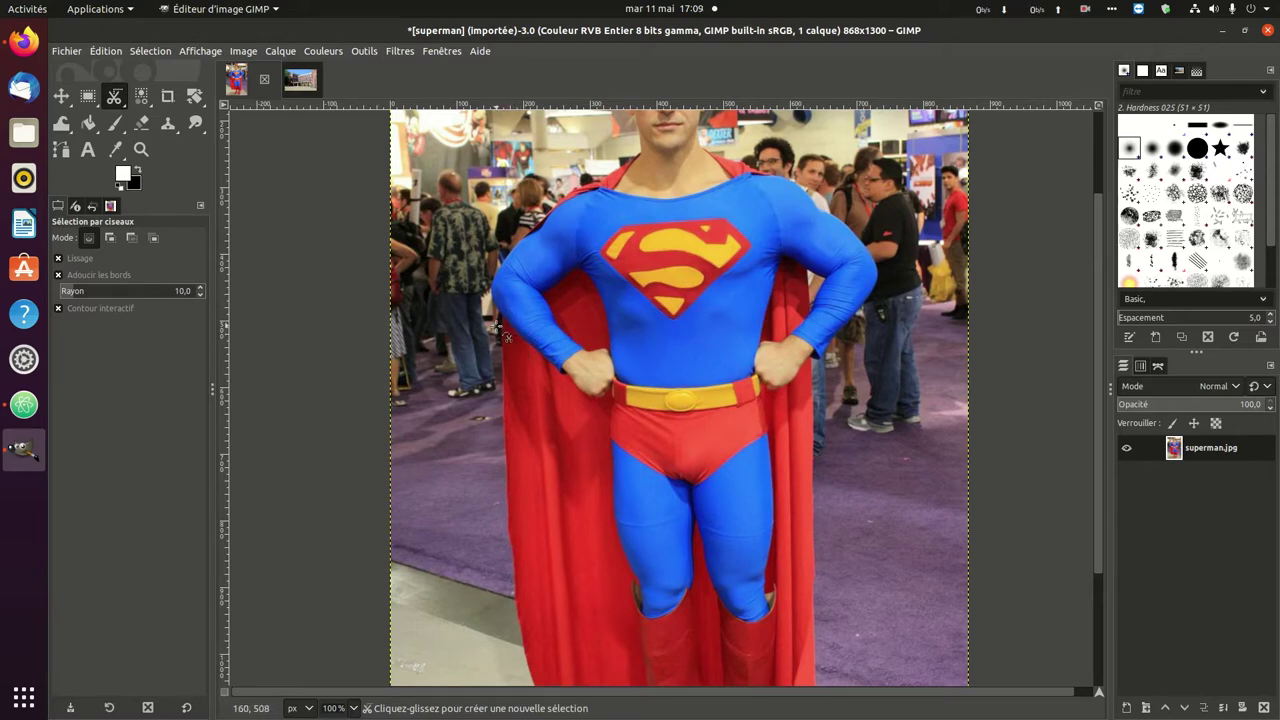
pyautogui.keyDown('ctrl'); pyautogui.scroll(1, 505, 325); pyautogui.keyUp('ctrl')
pyautogui.keyDown('ctrl'); pyautogui.scroll(1, 505, 325); pyautogui.keyUp('ctrl')
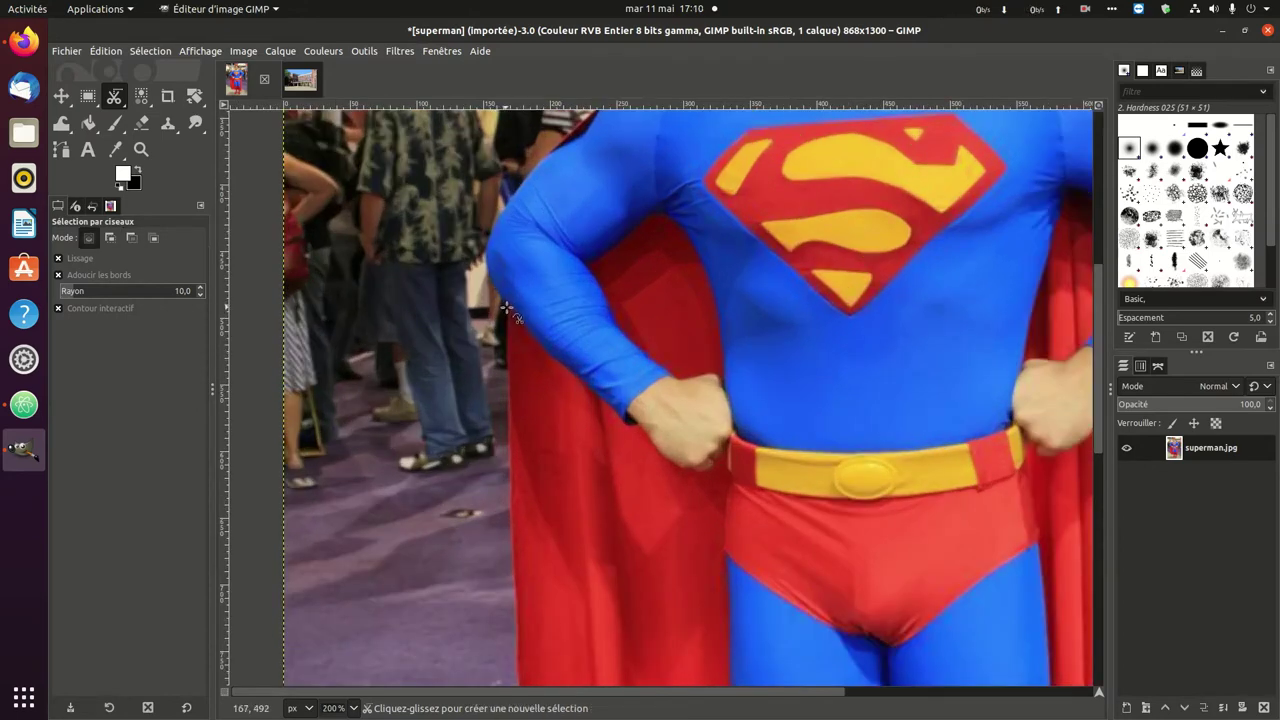
pyautogui.click(508, 305)
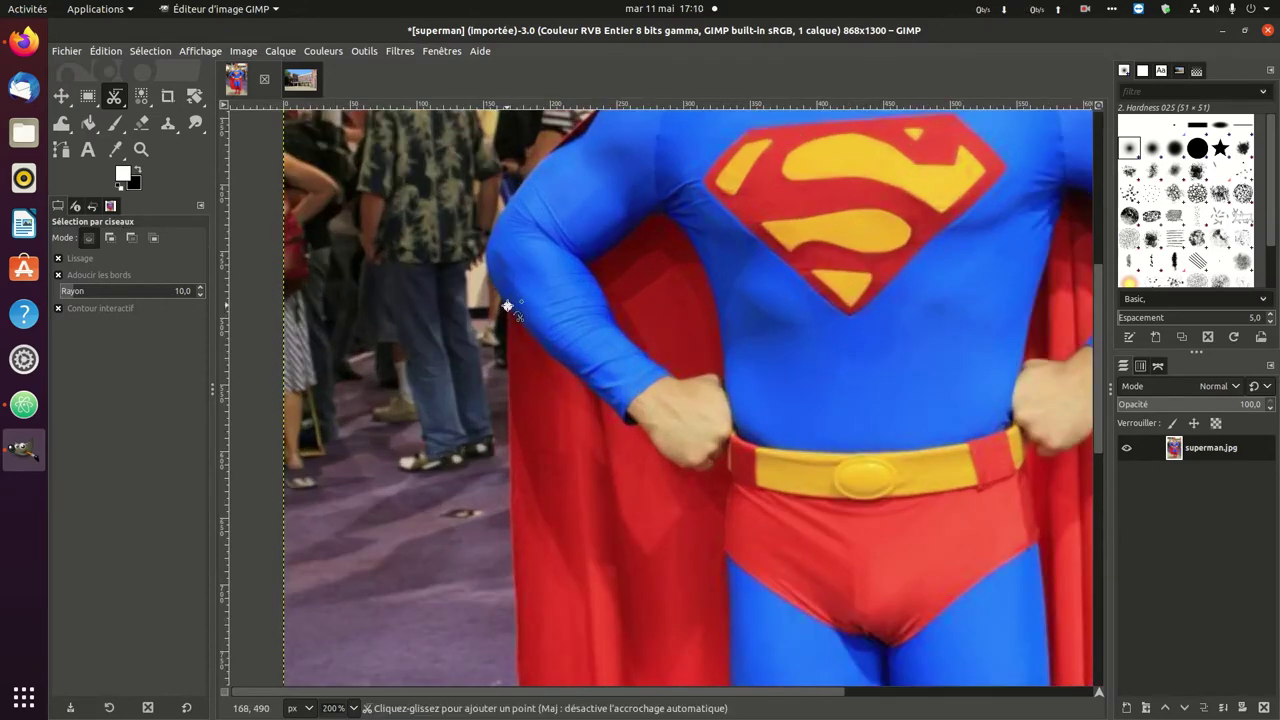
# Extend the scissors outline down the cape's left edge to its lower corner and check the traced line.
pyautogui.scroll(-5, 522, 430)
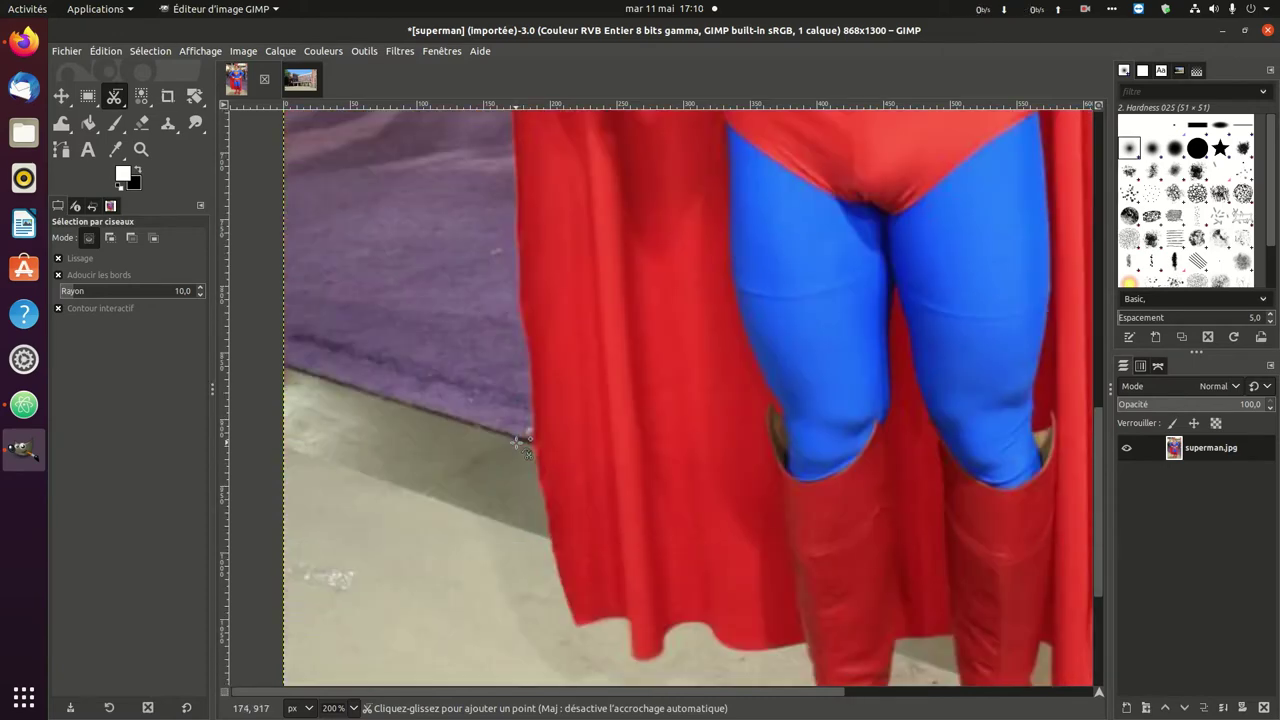
pyautogui.scroll(-2, 518, 440)
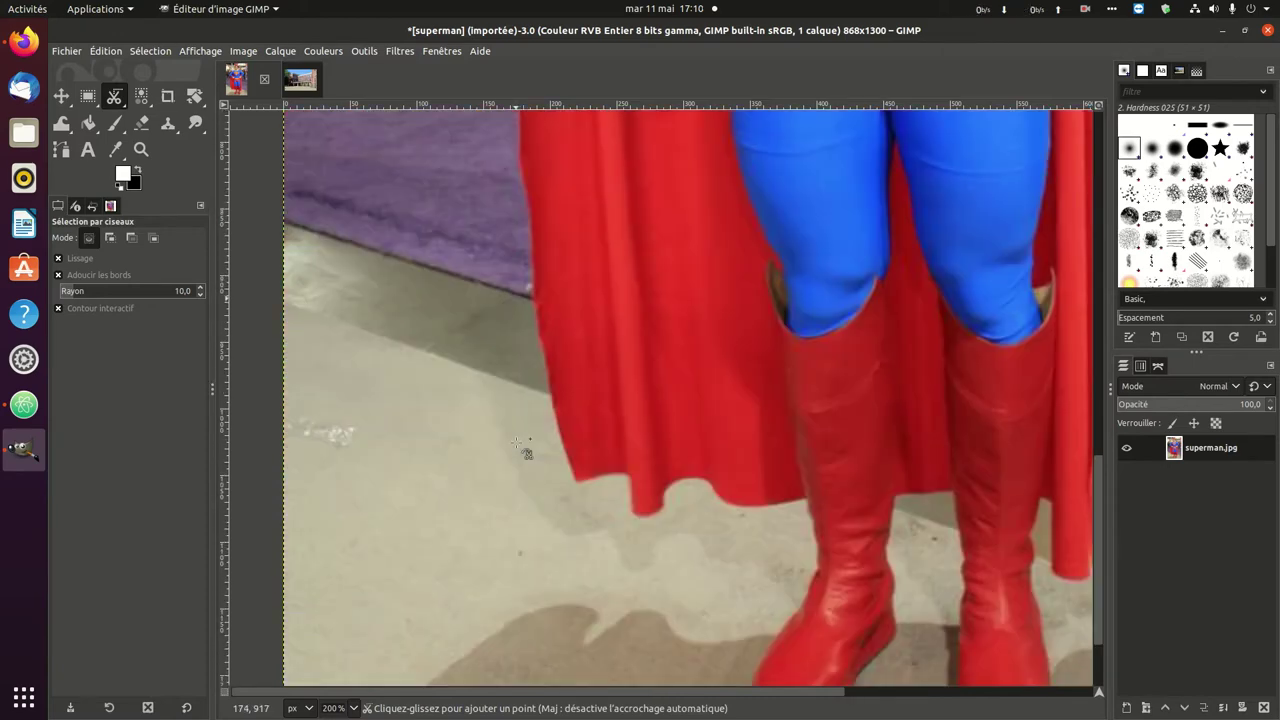
pyautogui.click(577, 483)
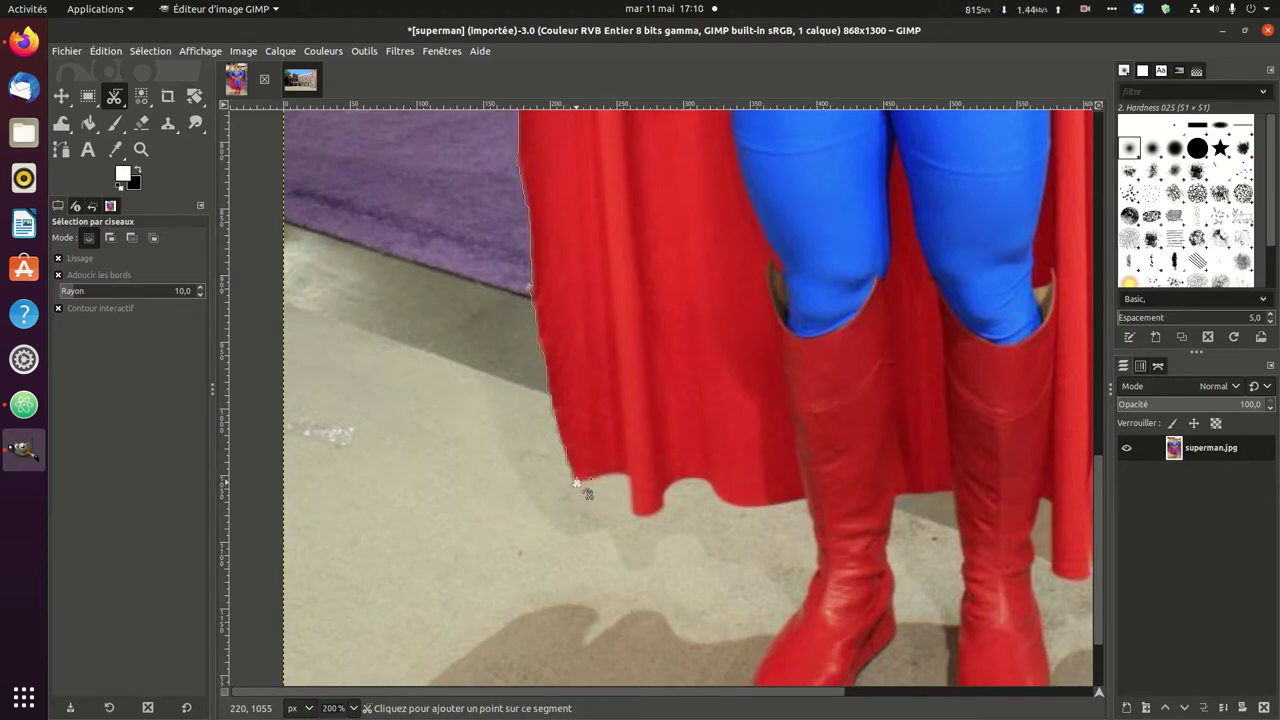
pyautogui.scroll(8, 578, 400)
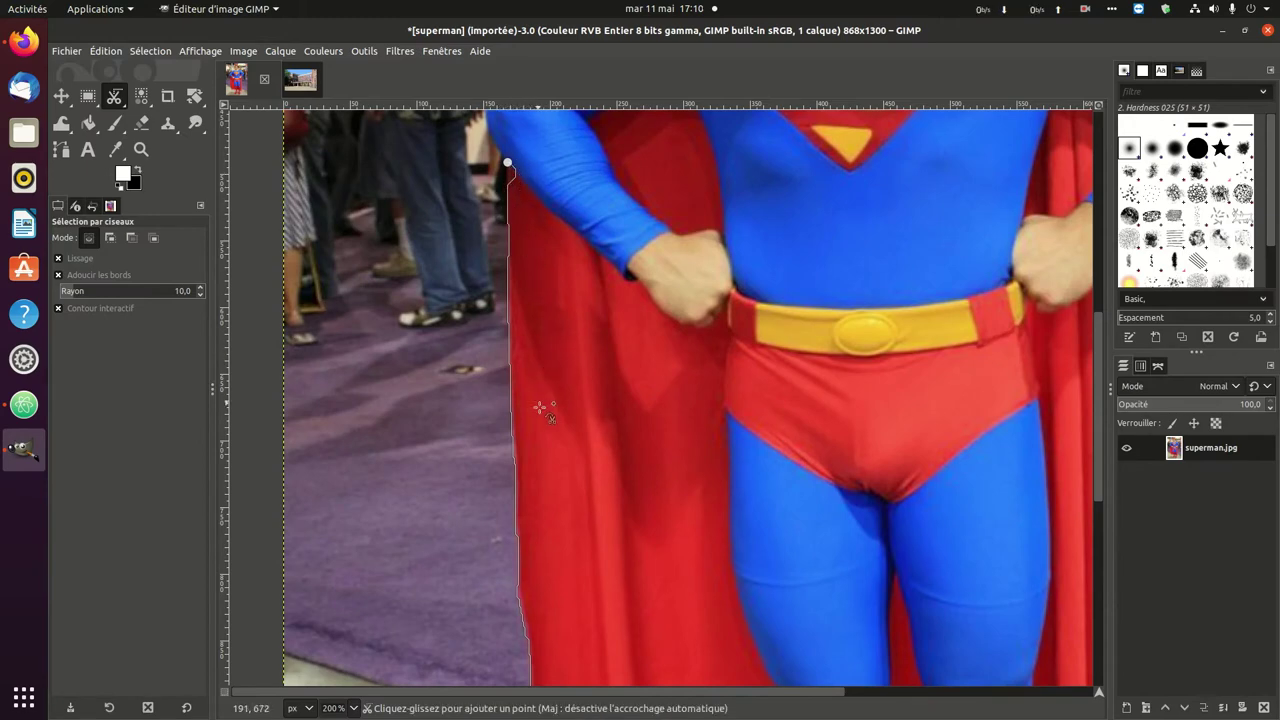
# Trace the wavy left hem of the cape, adding and adjusting points so the outline follows each fold.
pyautogui.scroll(-4, 540, 407)
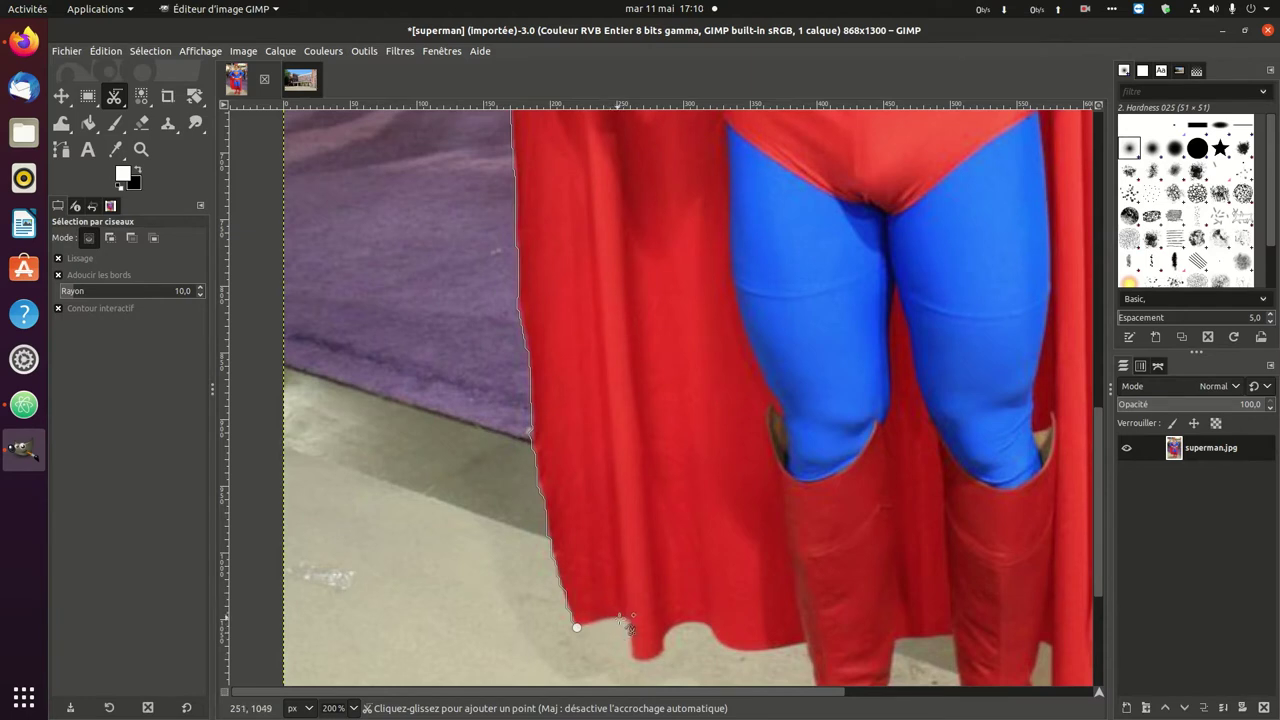
pyautogui.click(674, 627)
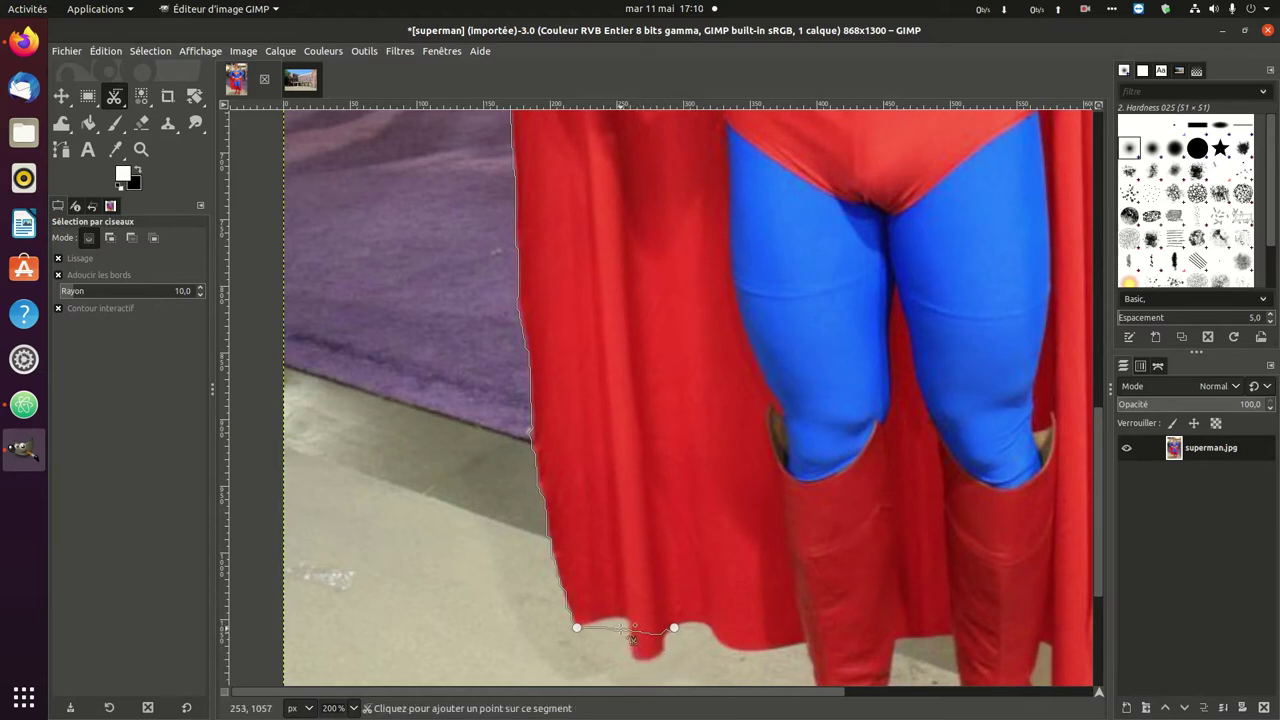
pyautogui.moveTo(622, 629); pyautogui.dragTo(622, 619)
pyautogui.moveTo(647, 628); pyautogui.dragTo(654, 659)
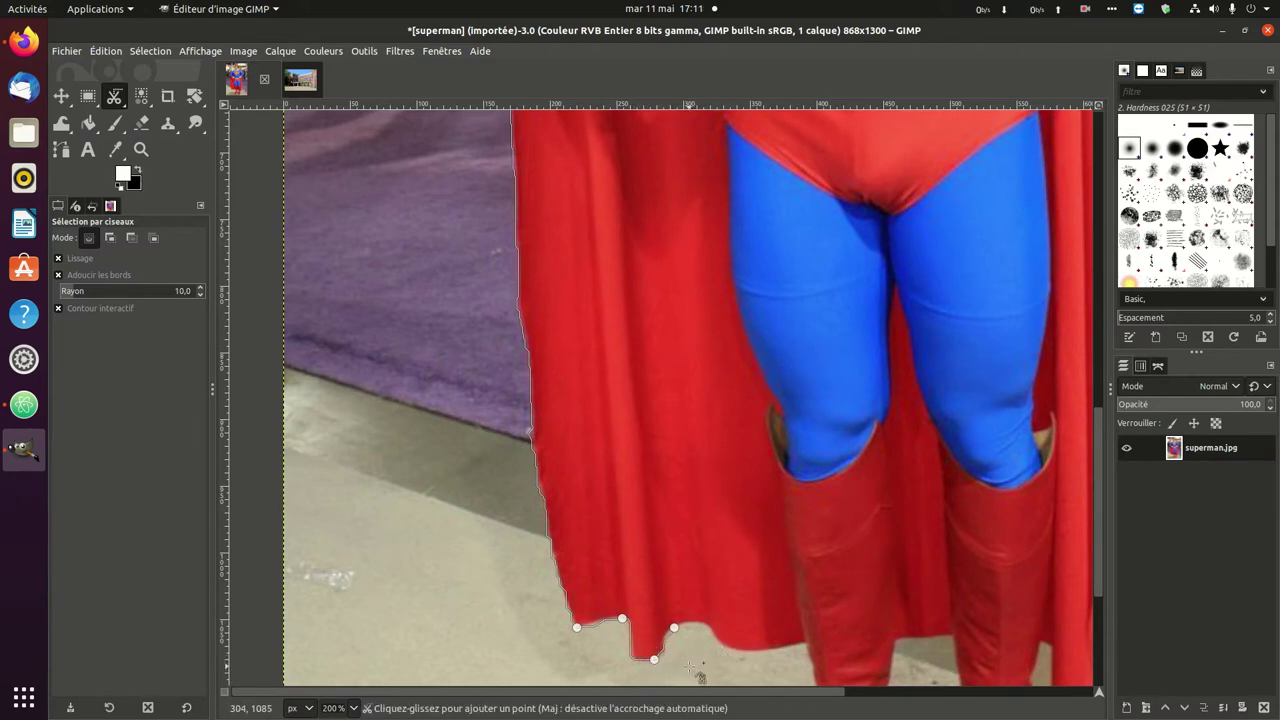
pyautogui.click(763, 657)
pyautogui.click(698, 622)
# Continue the outline from the cape hem down the outer side of the left boot to its toe.
pyautogui.scroll(-5, 855, 600)
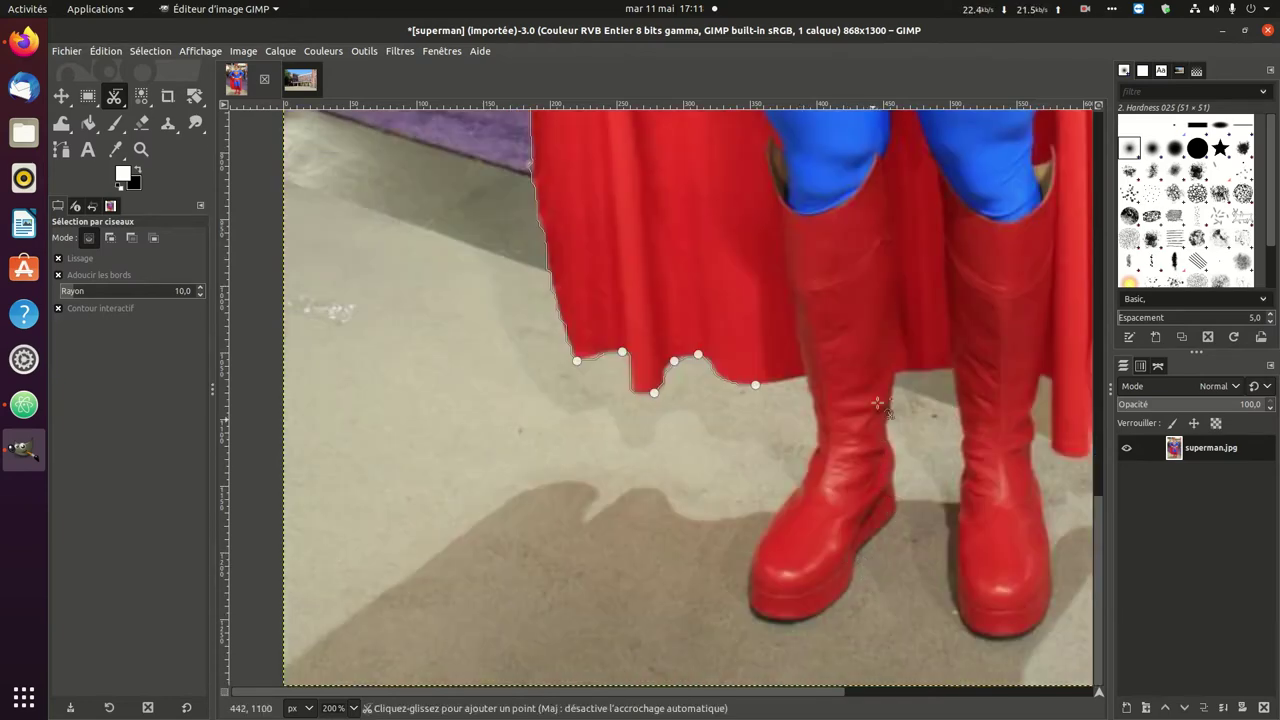
pyautogui.click(814, 386)
pyautogui.click(817, 433)
pyautogui.click(799, 486)
pyautogui.click(766, 530)
pyautogui.click(750, 577)
pyautogui.click(751, 612)
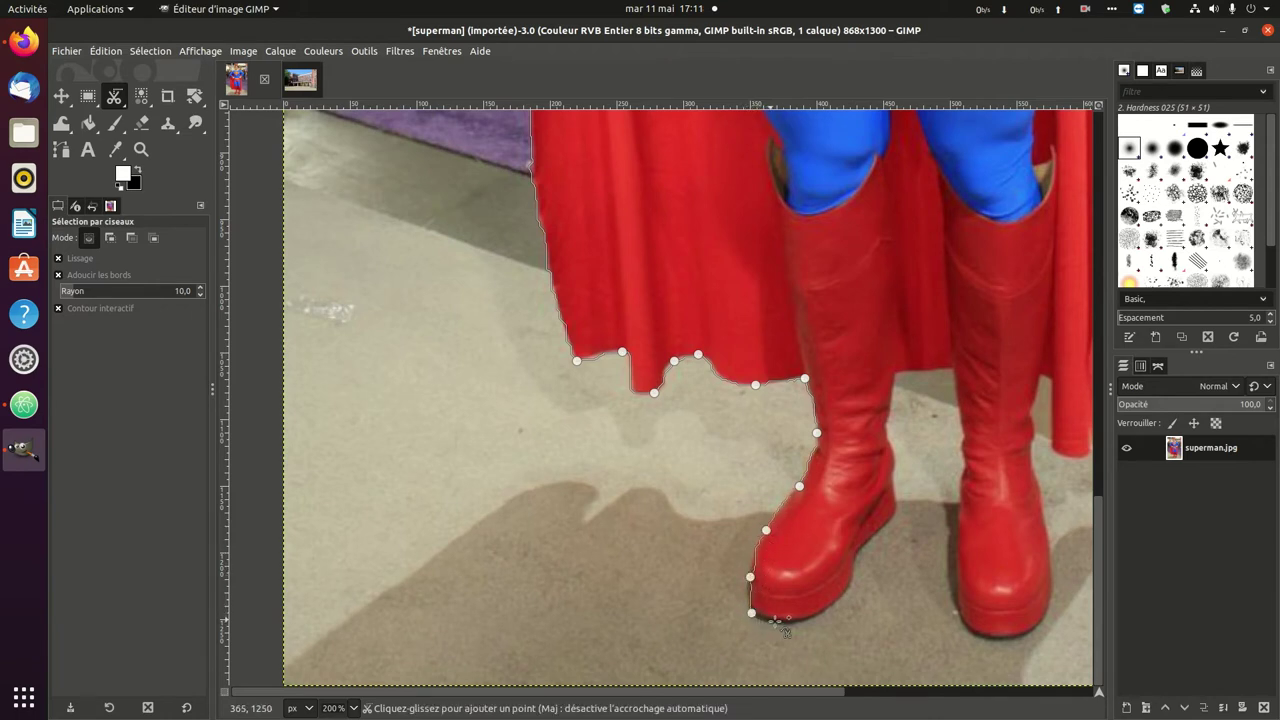
# Outline the left boot's sole, heel and inner side up to the cape hem, correcting the line near the ankle.
pyautogui.click(790, 623)
pyautogui.click(850, 595)
pyautogui.click(899, 511)
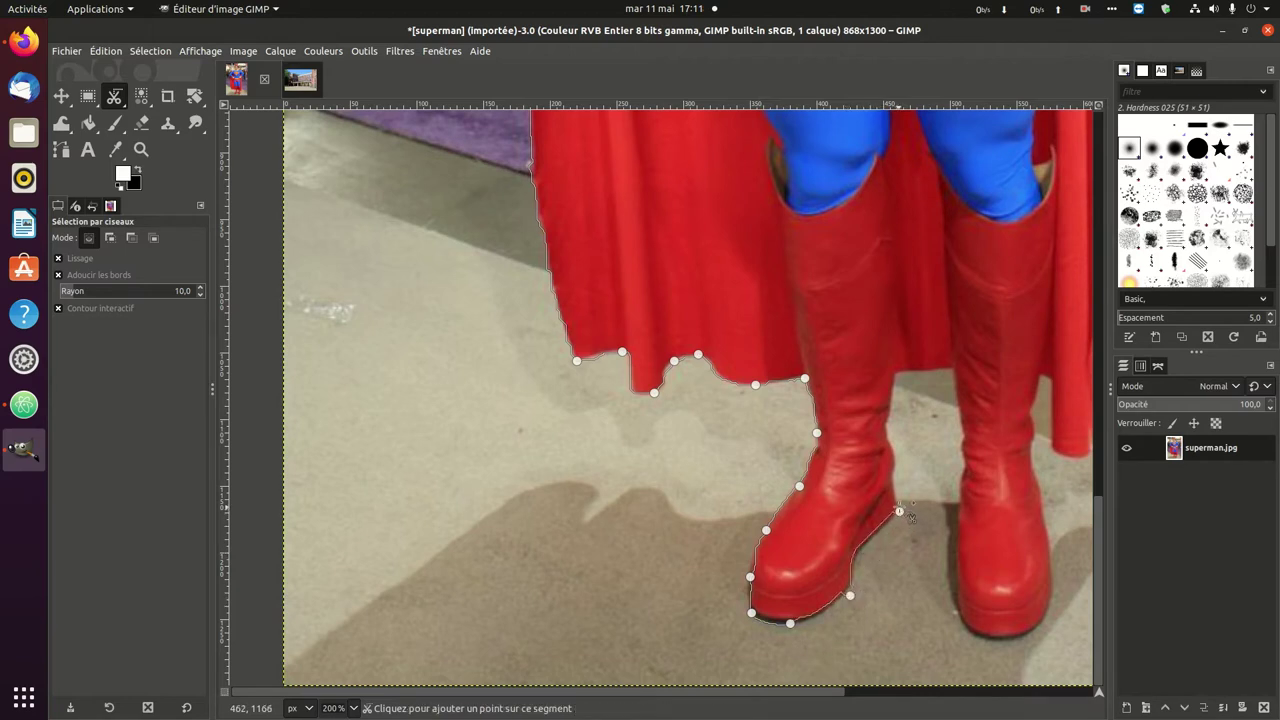
pyautogui.click(894, 450)
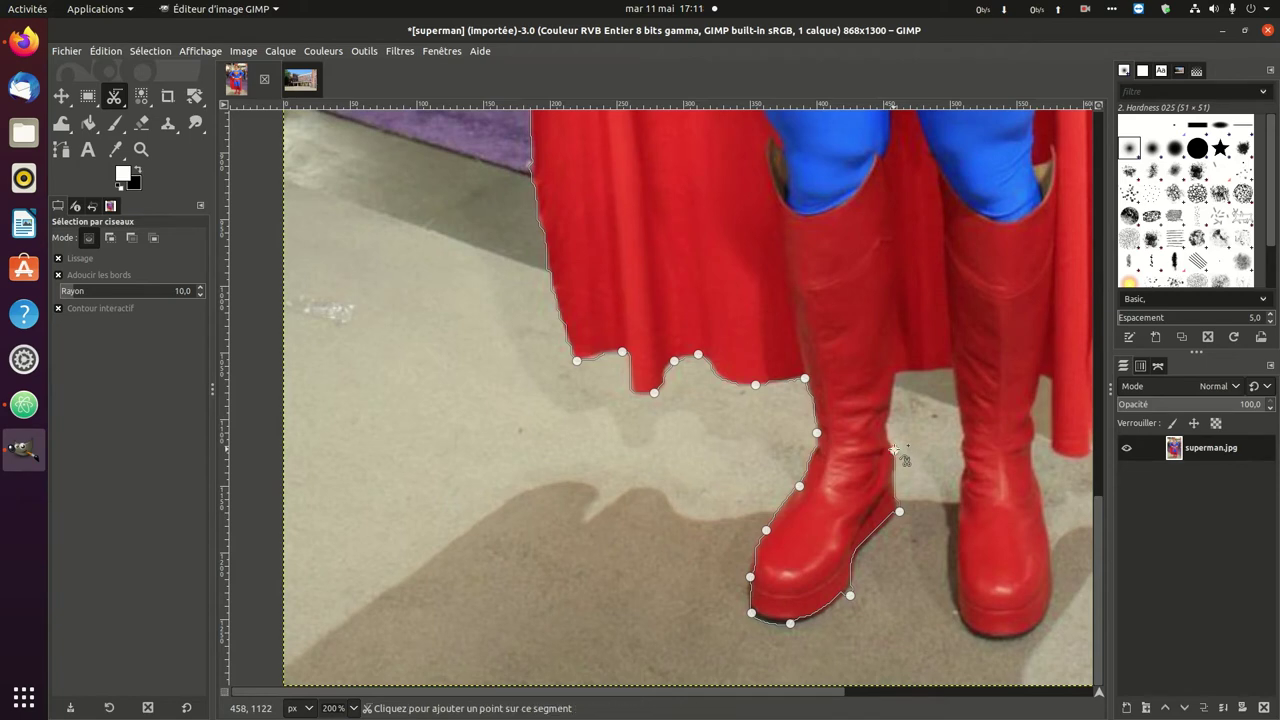
pyautogui.click(898, 376)
pyautogui.moveTo(896, 416); pyautogui.dragTo(886, 426)
# Trace the hem between the boots, then the right boot's inner side and around its sole.
pyautogui.click(952, 372)
pyautogui.click(966, 436)
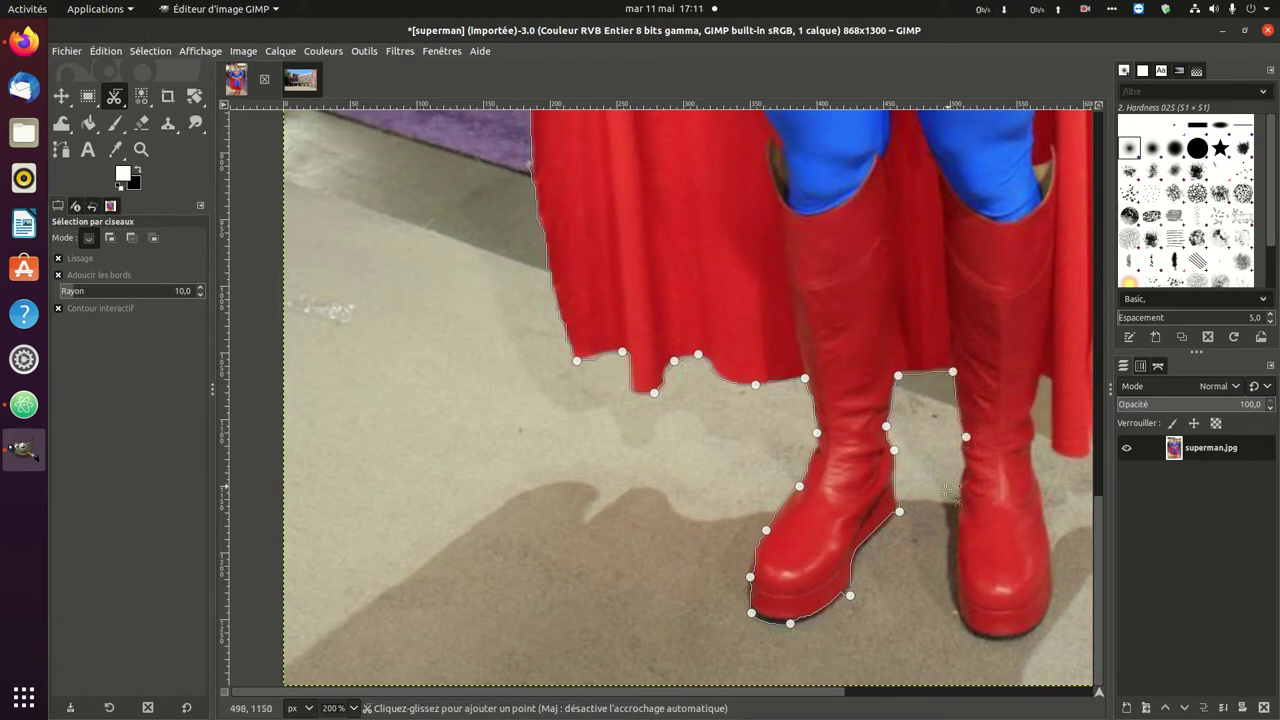
pyautogui.click(956, 524)
pyautogui.click(962, 615)
pyautogui.click(985, 637)
pyautogui.click(1036, 628)
pyautogui.click(1056, 561)
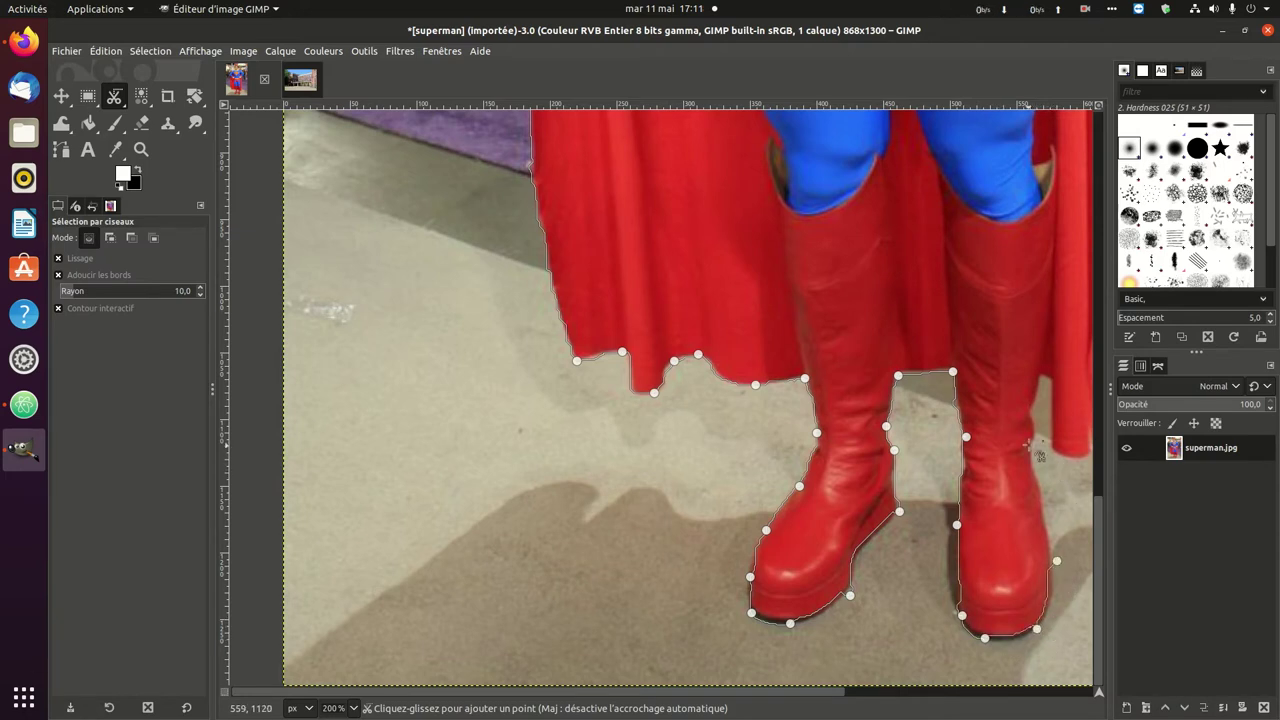
# Trace the right boot's outer side up to the cape and back down the narrow gap to the cape's hem.
pyautogui.click(1034, 452)
pyautogui.click(1032, 414)
pyautogui.click(1042, 374)
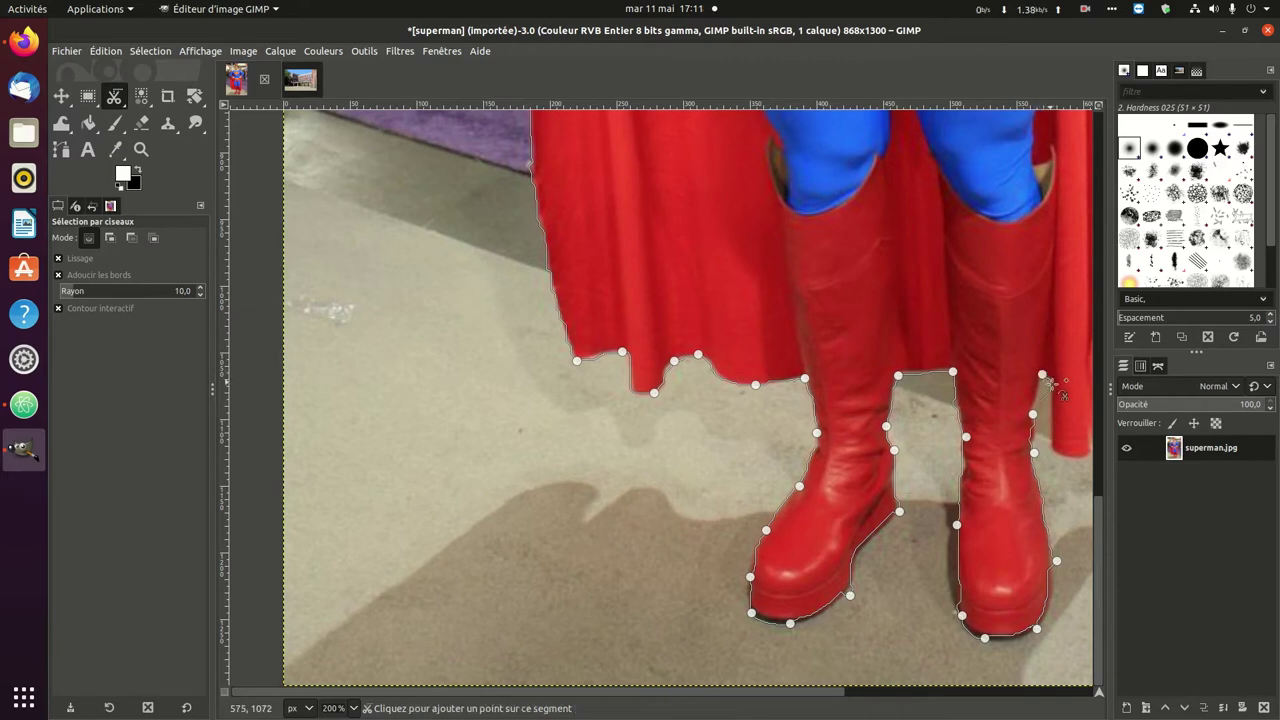
pyautogui.click(1036, 394)
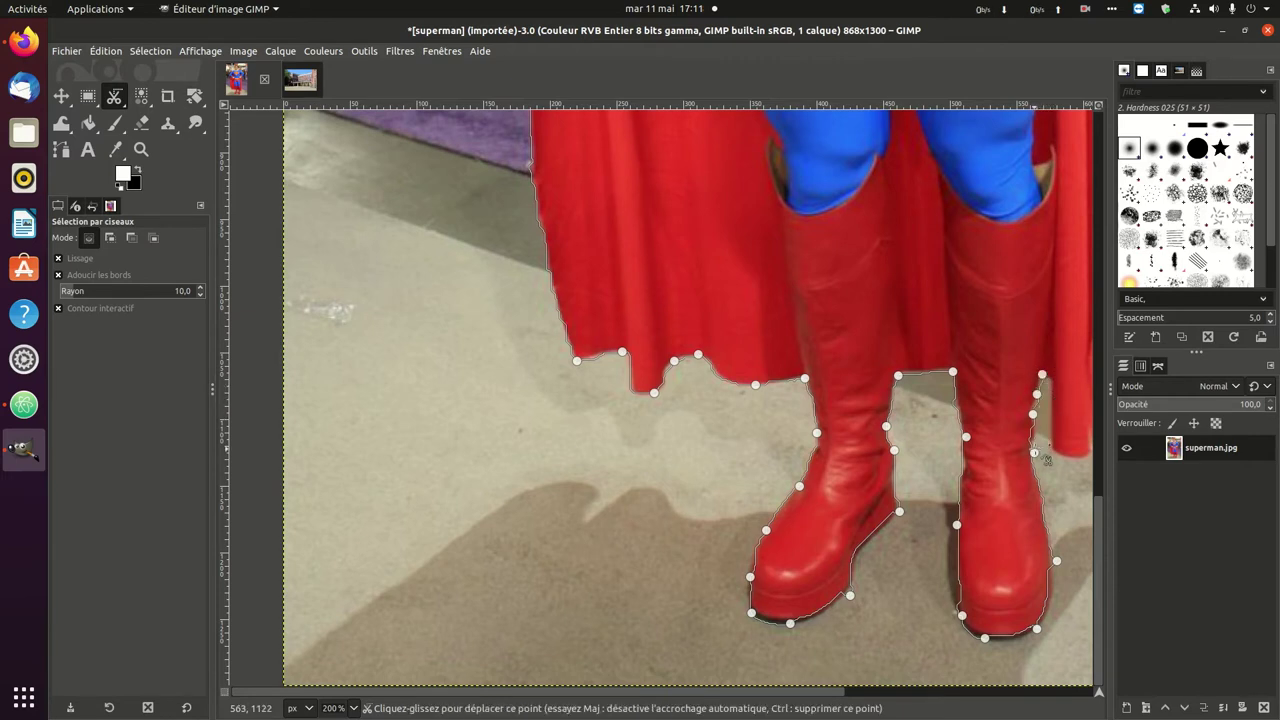
pyautogui.click(1054, 407)
pyautogui.click(1051, 450)
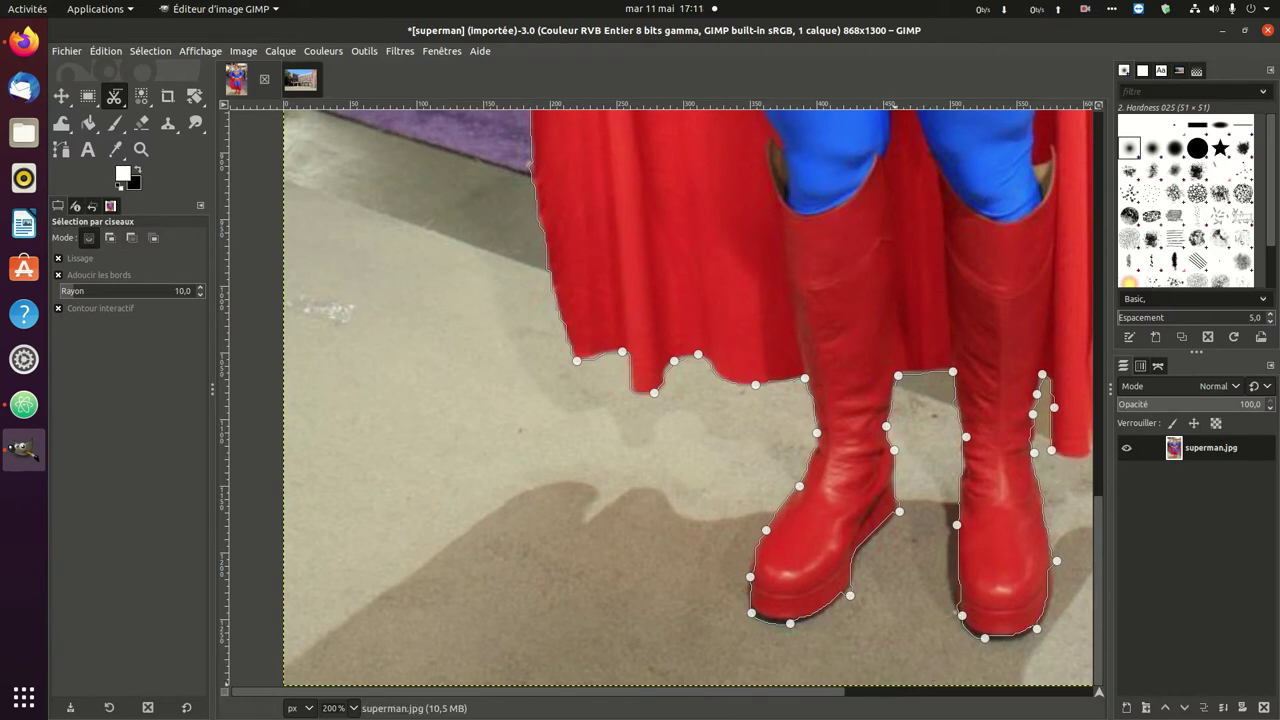
# Outline the hem of the cape's right part, adding a point in the notch between its folds.
pyautogui.hscroll(5, 878, 462)
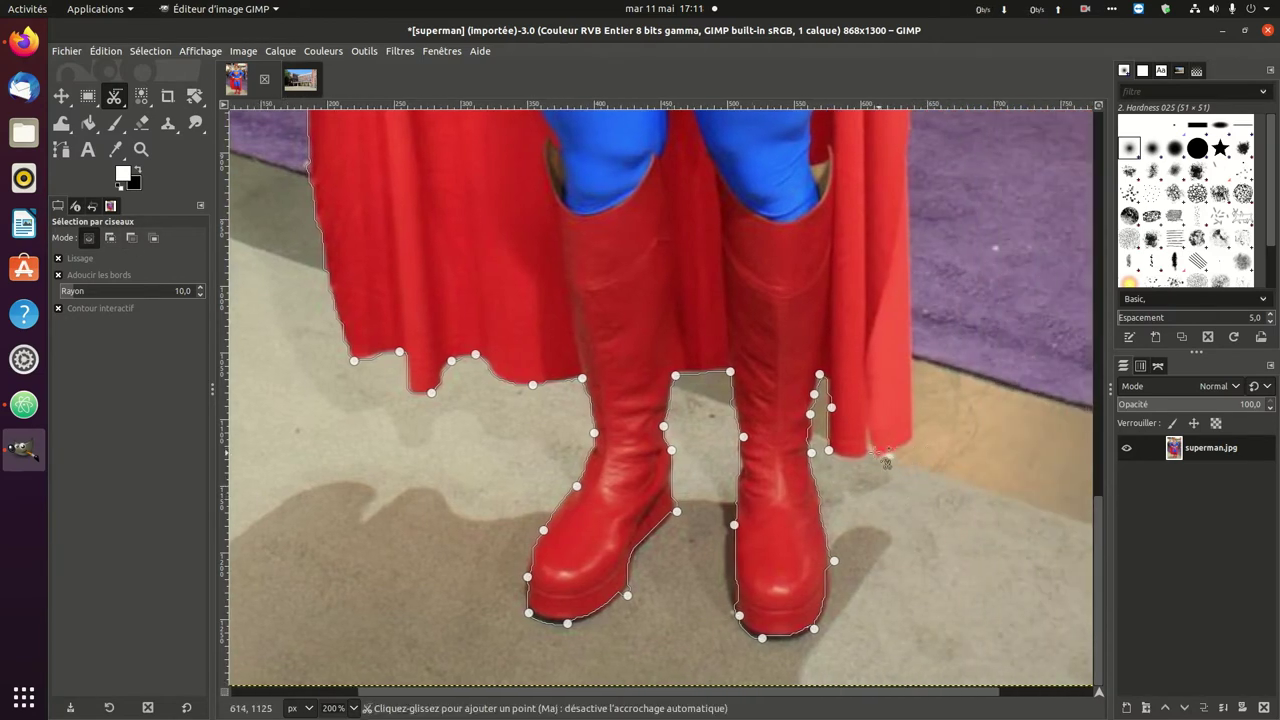
pyautogui.click(869, 456)
pyautogui.click(866, 428)
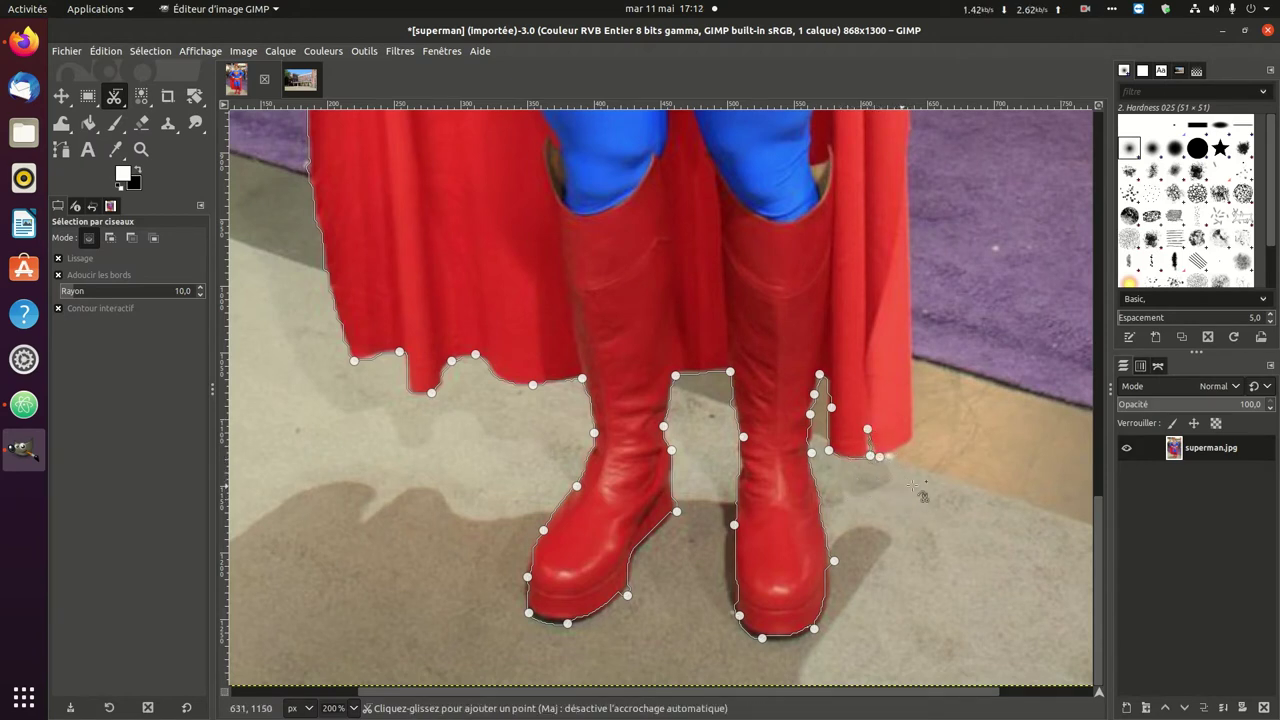
# Extend the outline up the cape's right edge to the wrist and check that it follows the edge.
pyautogui.scroll(10, 940, 450)
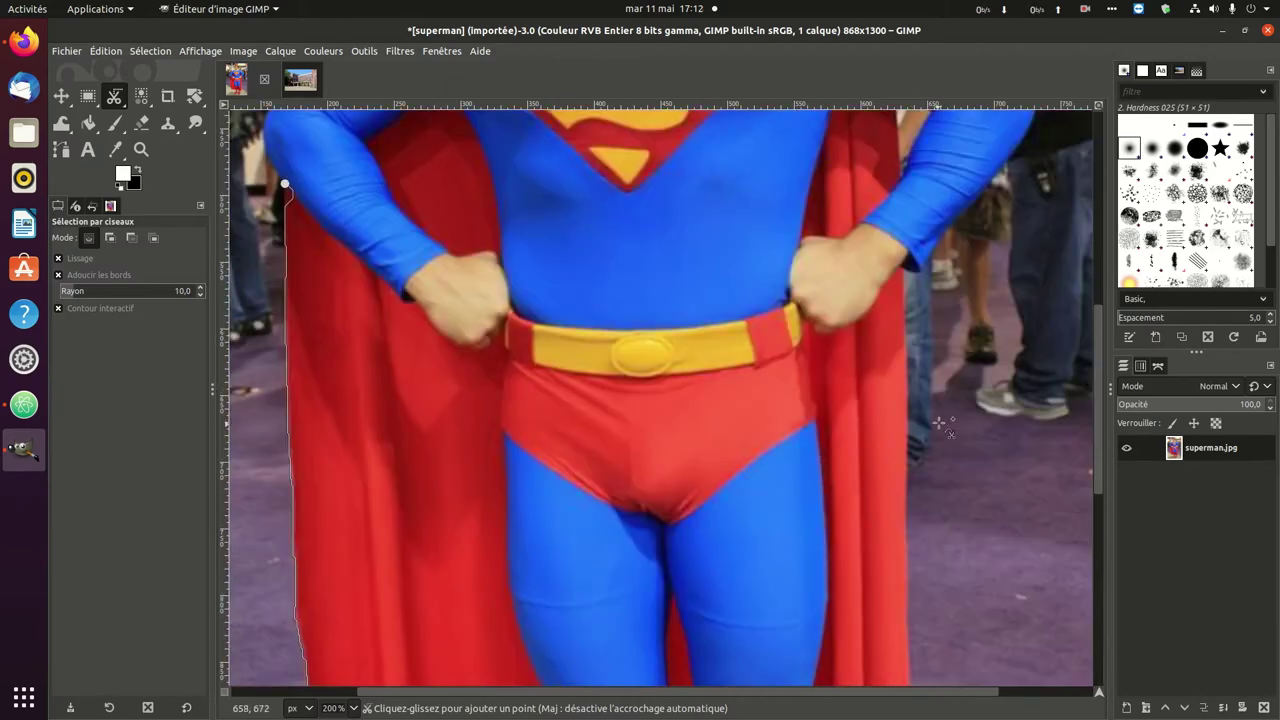
pyautogui.scroll(2, 913, 358)
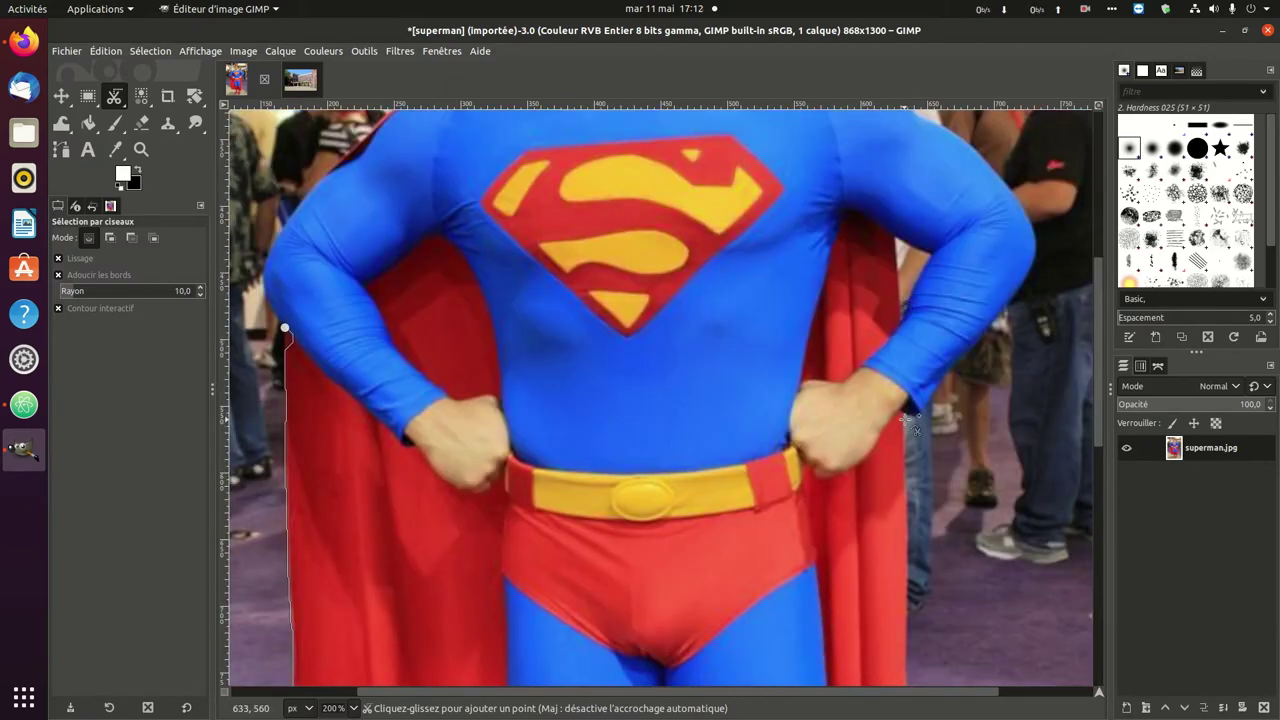
pyautogui.press('ctrl')
pyautogui.scroll(-10, 910, 450)
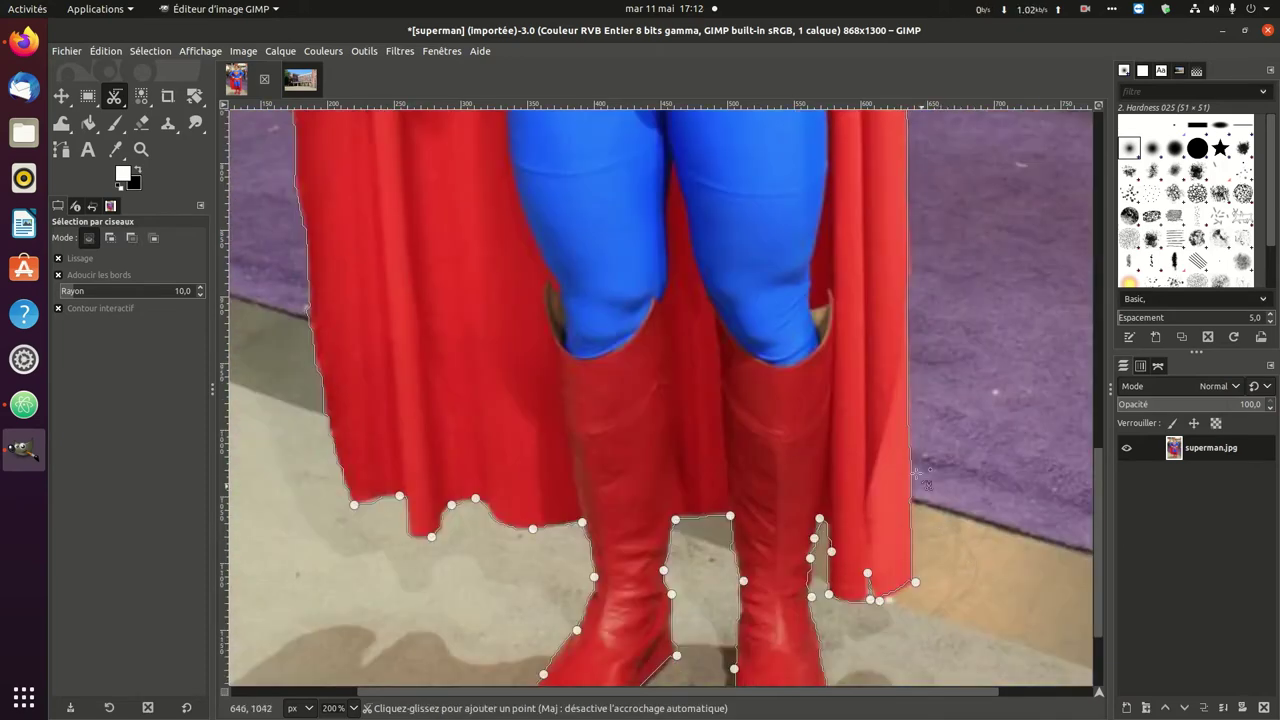
pyautogui.scroll(6, 918, 474)
pyautogui.scroll(-5, 895, 435)
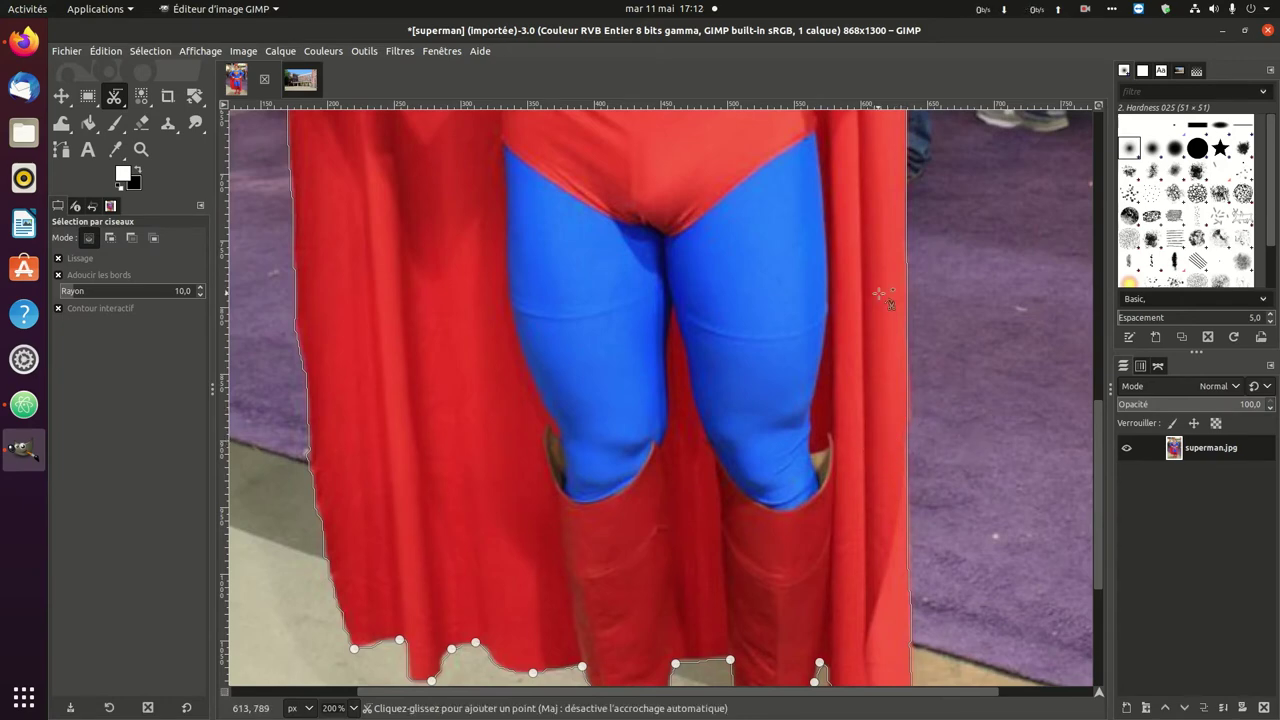
pyautogui.scroll(5, 895, 350)
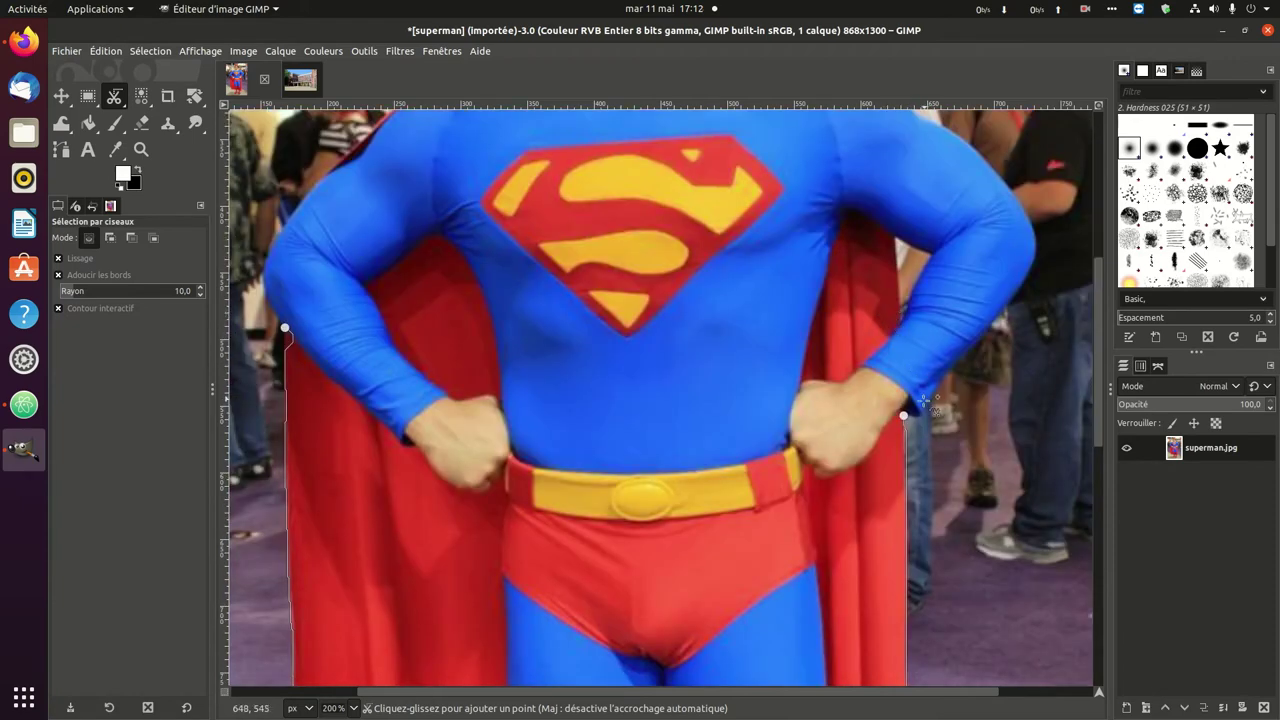
# Outline the arm on the image's right side from the cuff around the elbow up to the shoulder.
pyautogui.click(922, 415)
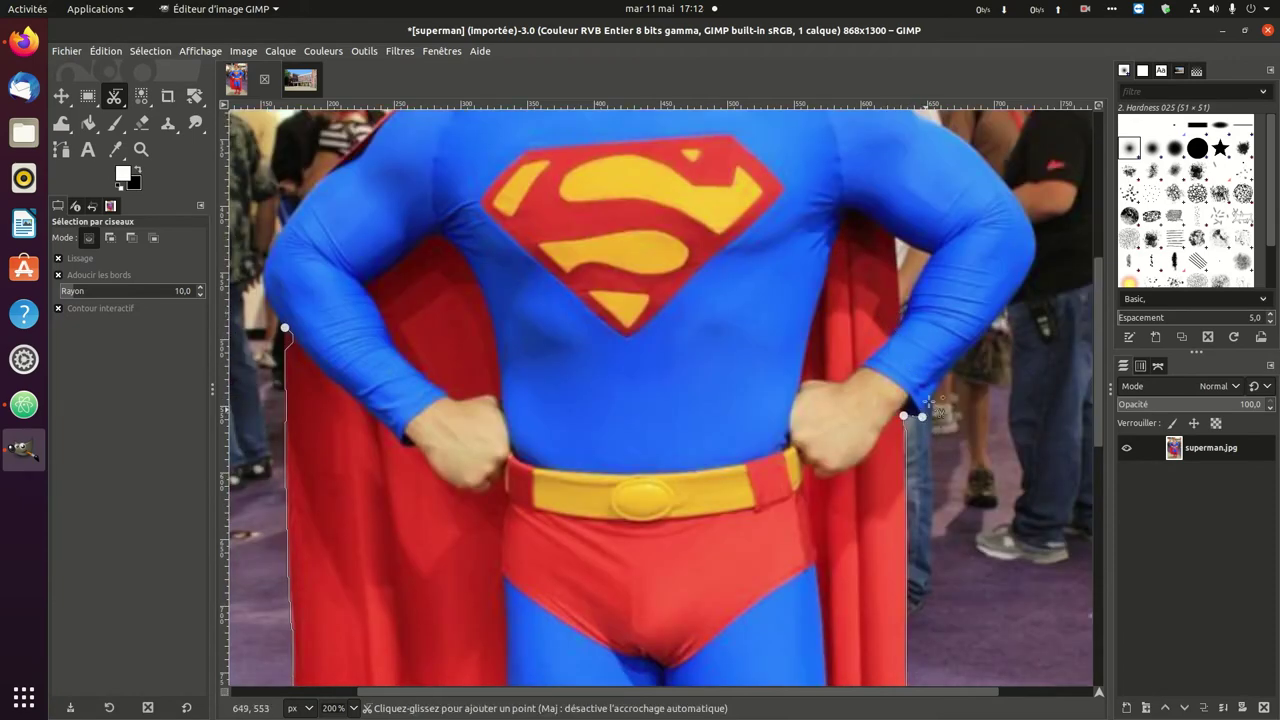
pyautogui.click(969, 355)
pyautogui.click(1038, 248)
pyautogui.click(998, 173)
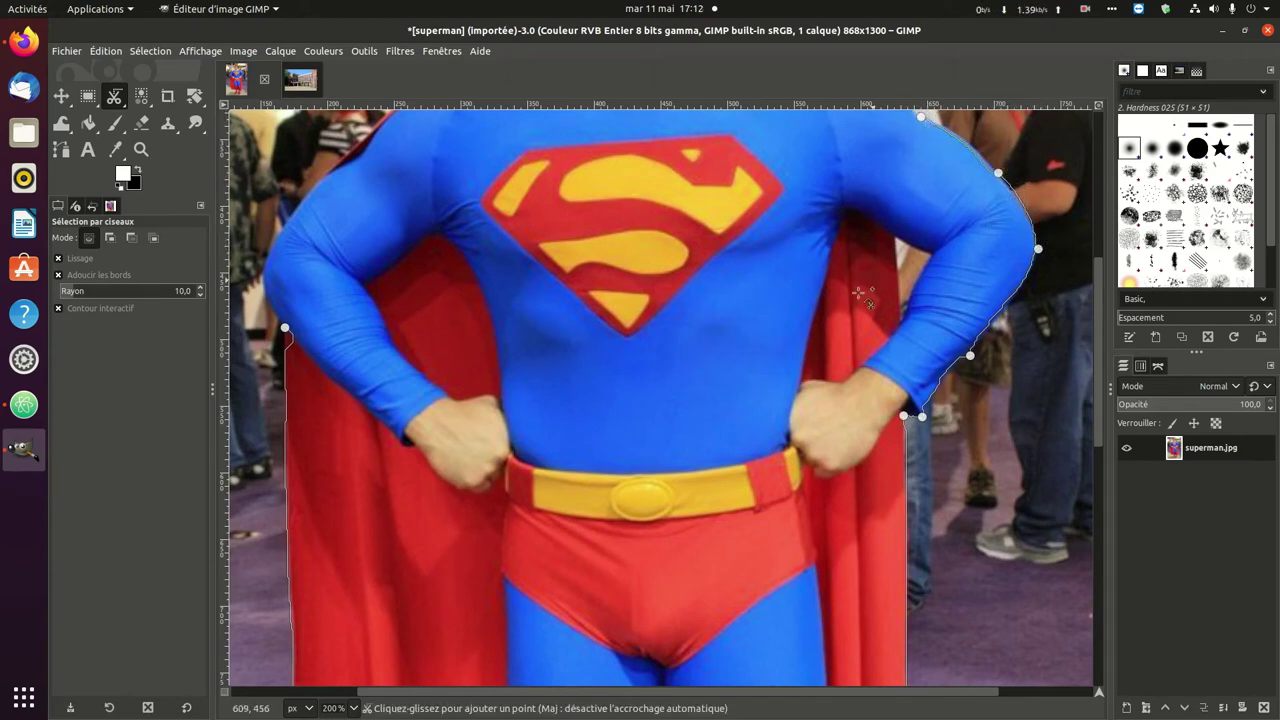
pyautogui.scroll(5, 857, 286)
pyautogui.click(834, 481)
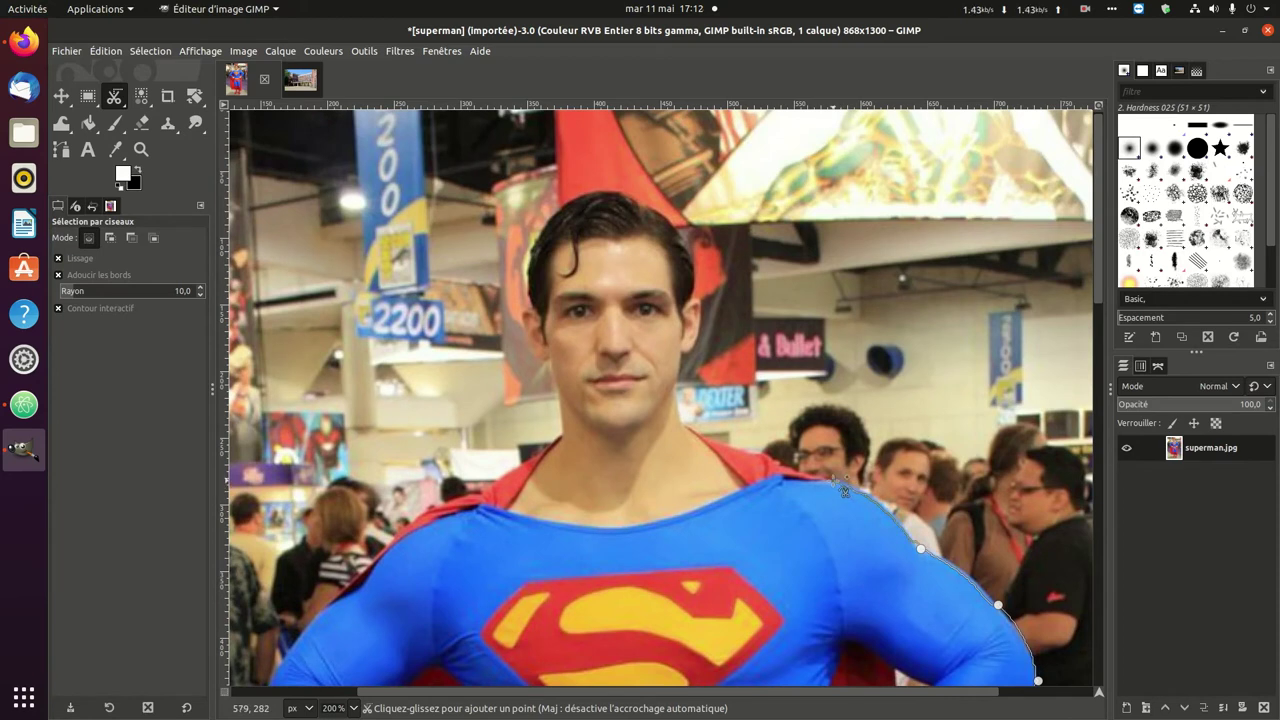
# Extend the scissors outline from the shoulder along the cape's collar and up the neck and jaw to the earlobe.
pyautogui.click(681, 424)
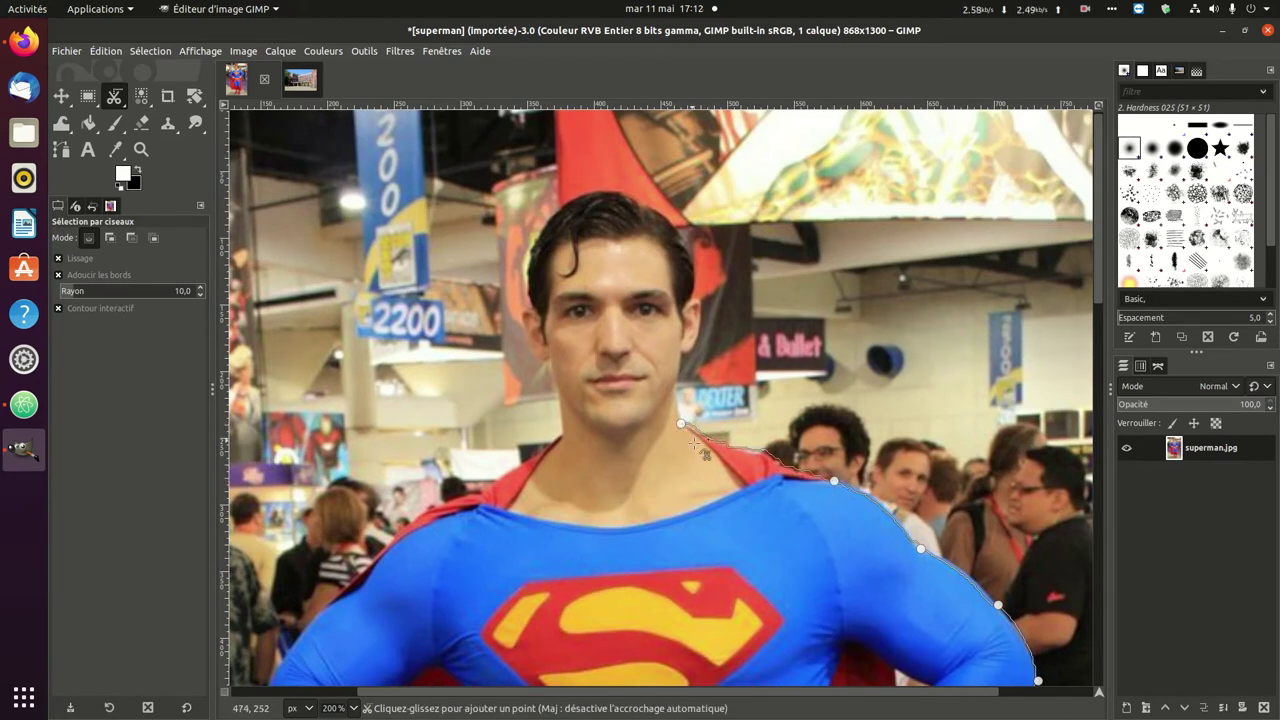
pyautogui.click(676, 382)
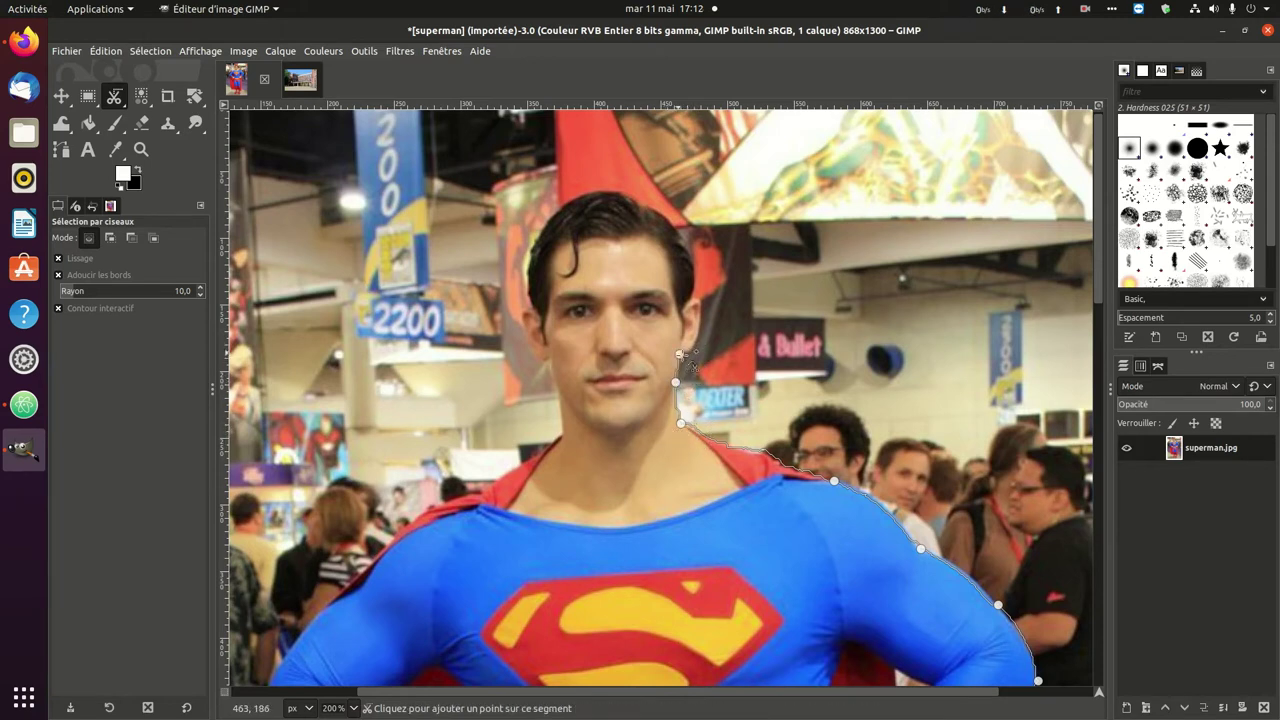
pyautogui.click(680, 354)
pyautogui.click(691, 354)
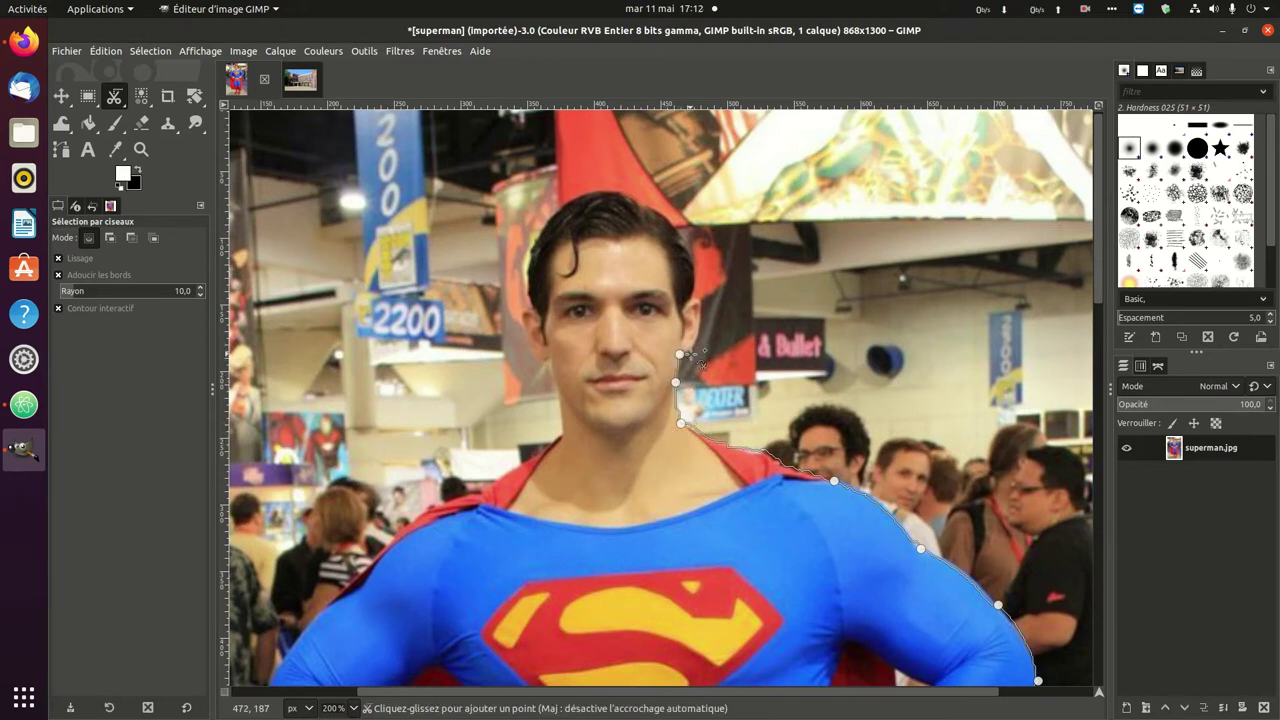
# Trace the outline around the ear on the image's right side and over the top of the hair.
pyautogui.click(703, 301)
pyautogui.click(698, 258)
pyautogui.click(674, 226)
pyautogui.click(630, 194)
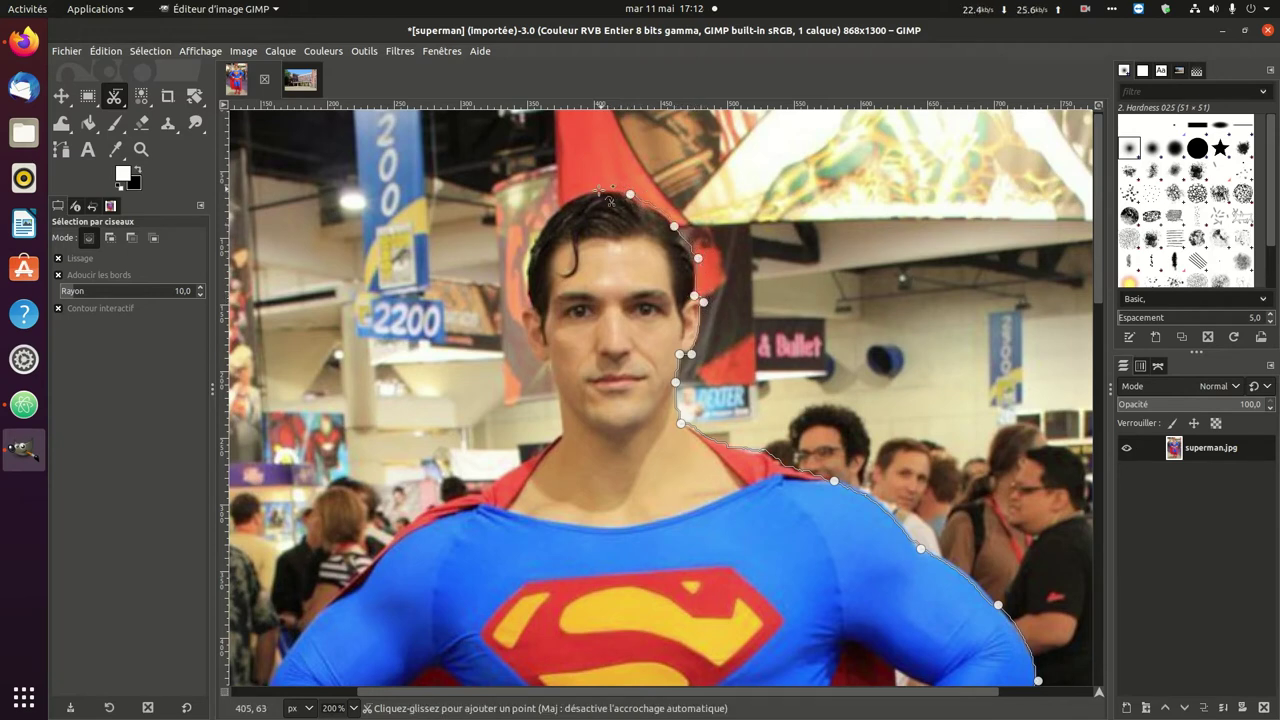
pyautogui.click(578, 194)
pyautogui.click(549, 214)
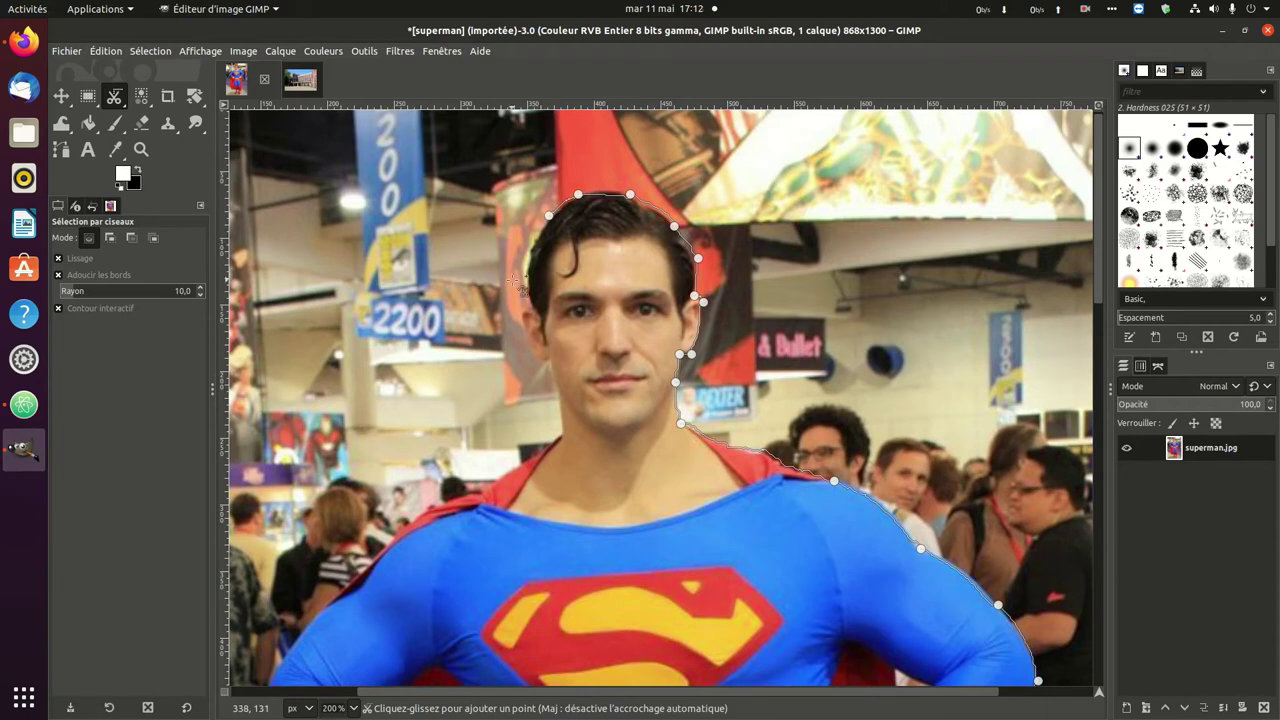
# Continue the outline down the hair on the image's left side and around that ear to the jaw.
pyautogui.click(526, 284)
pyautogui.click(530, 309)
pyautogui.click(519, 321)
pyautogui.click(537, 358)
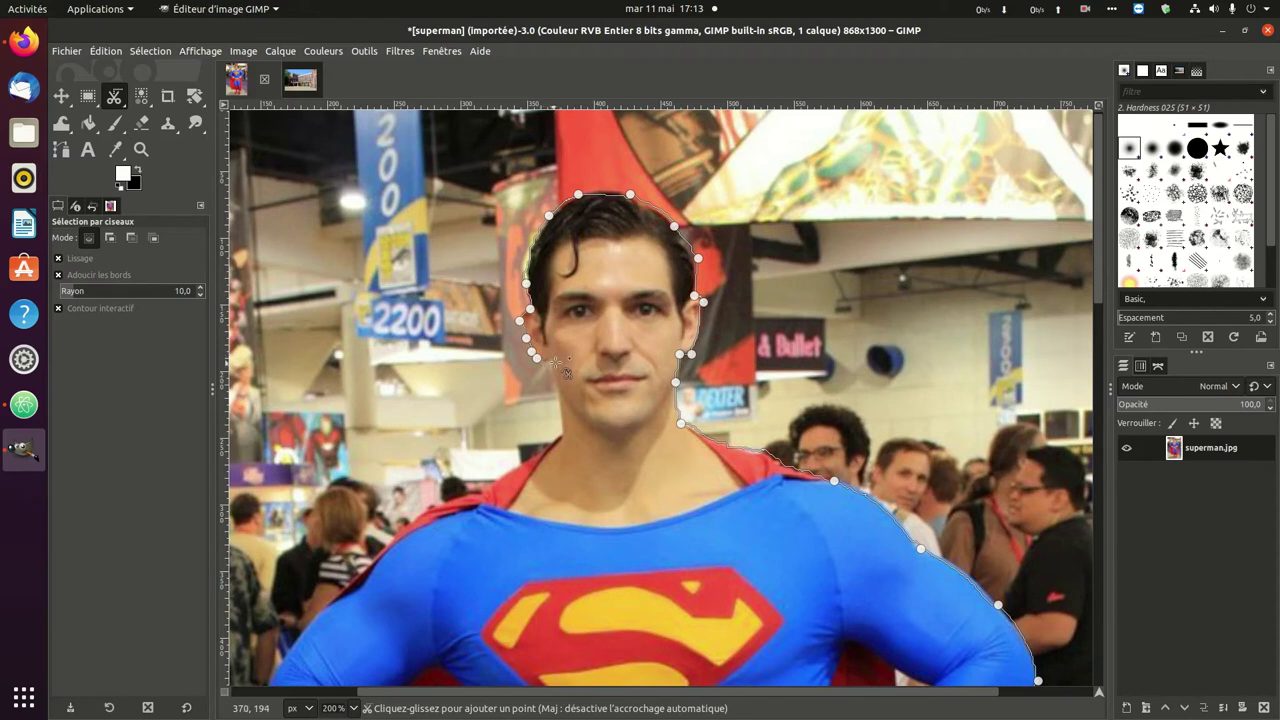
pyautogui.click(554, 362)
# Outline the neck and the cape's collar on the image's left side down to the shoulder.
pyautogui.click(563, 435)
pyautogui.click(478, 486)
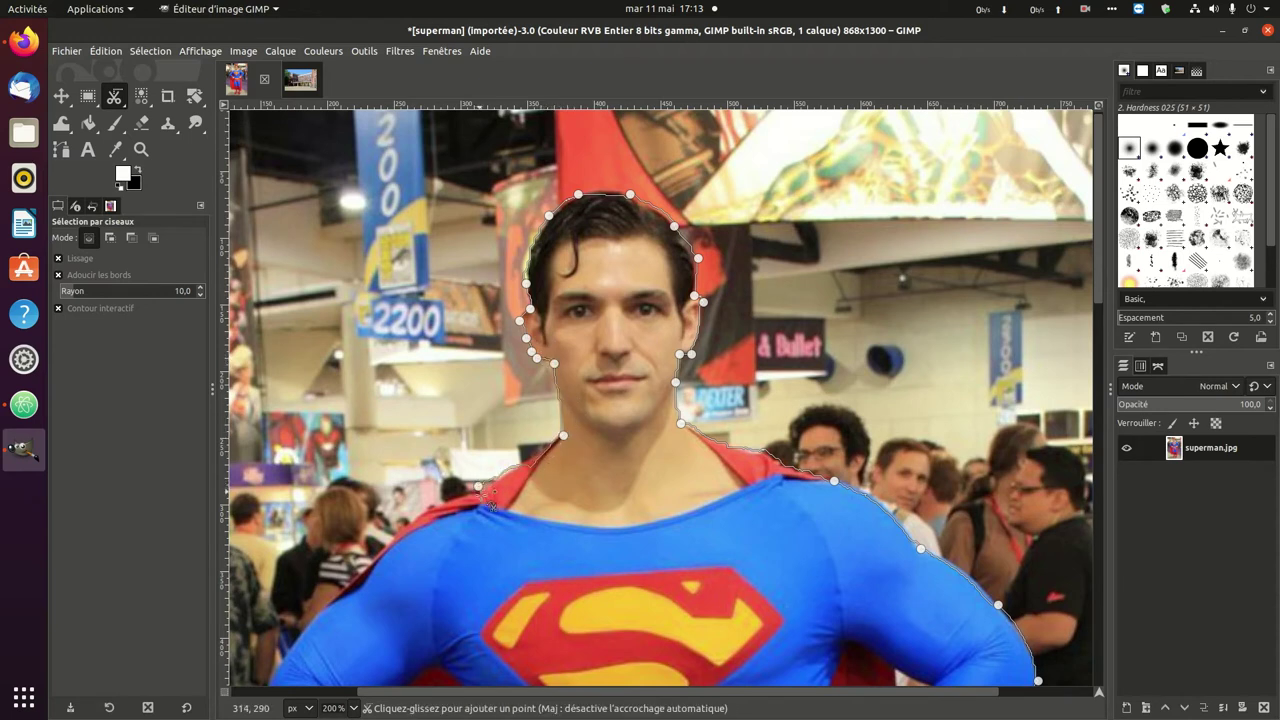
pyautogui.click(383, 548)
# Trace the outer edge of the arm on the image's left side around the elbow and close the outline at its starting point.
pyautogui.scroll(-5, 443, 574)
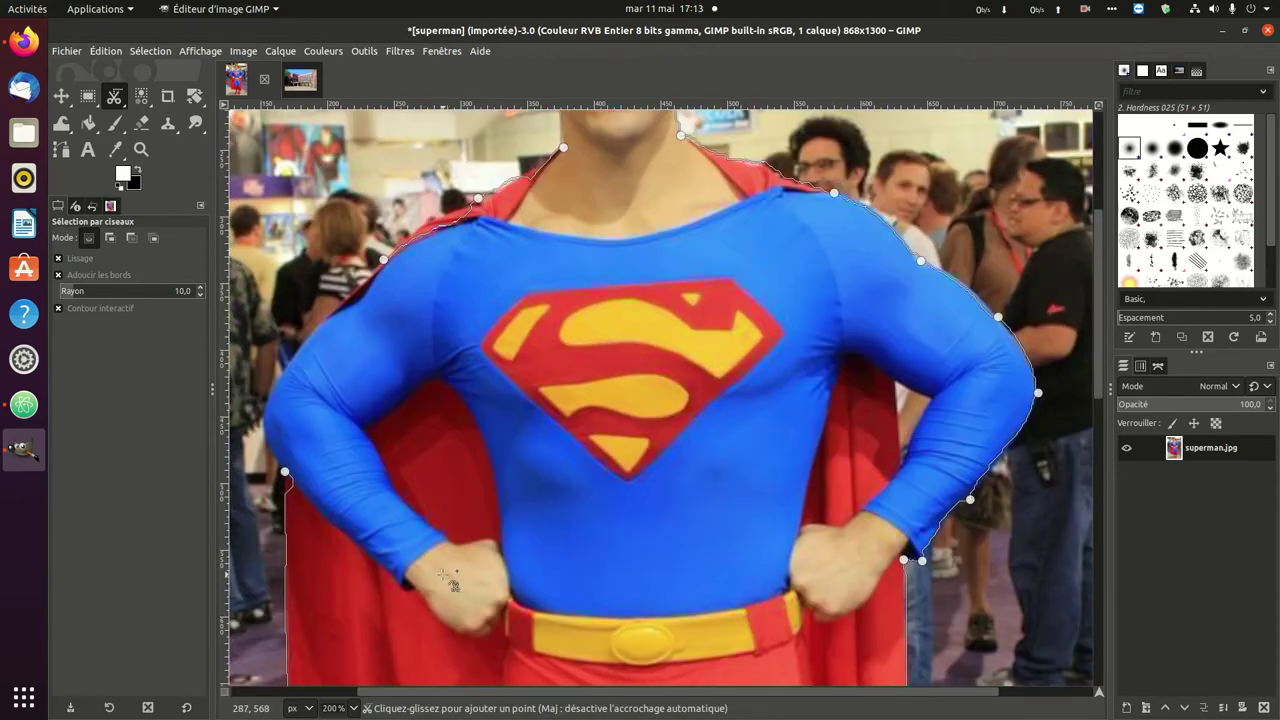
pyautogui.click(318, 326)
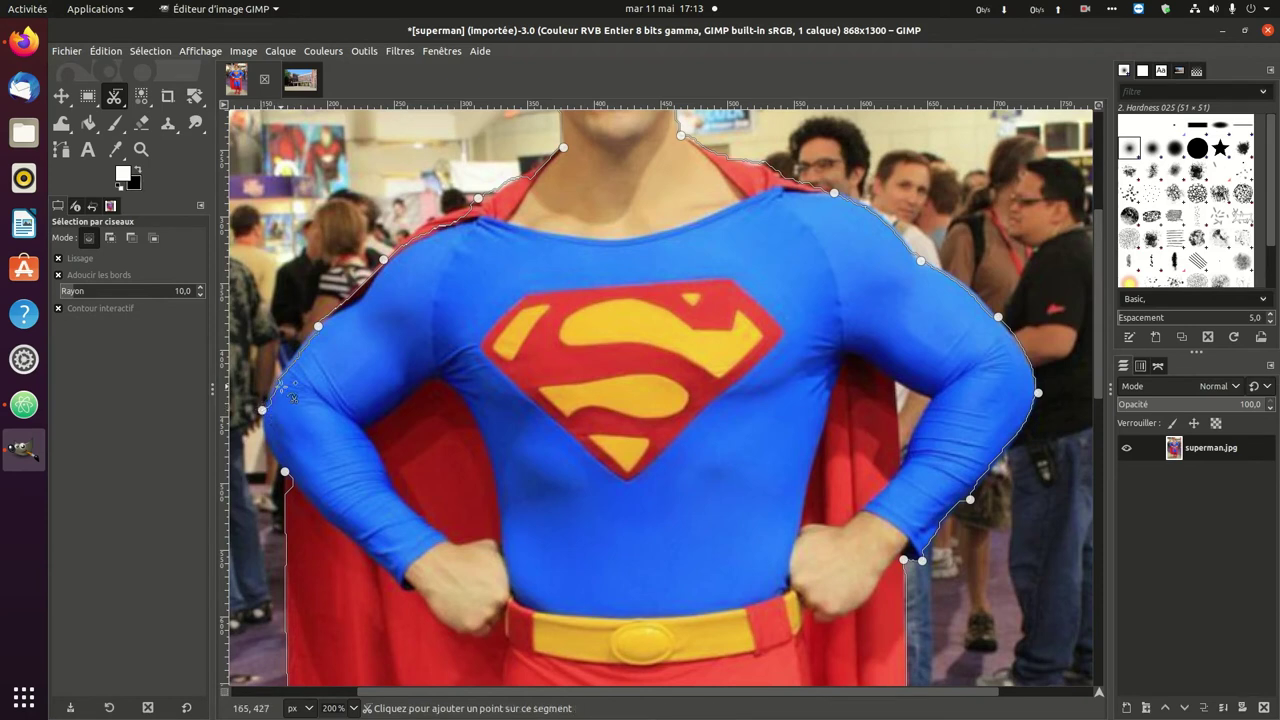
pyautogui.click(274, 384)
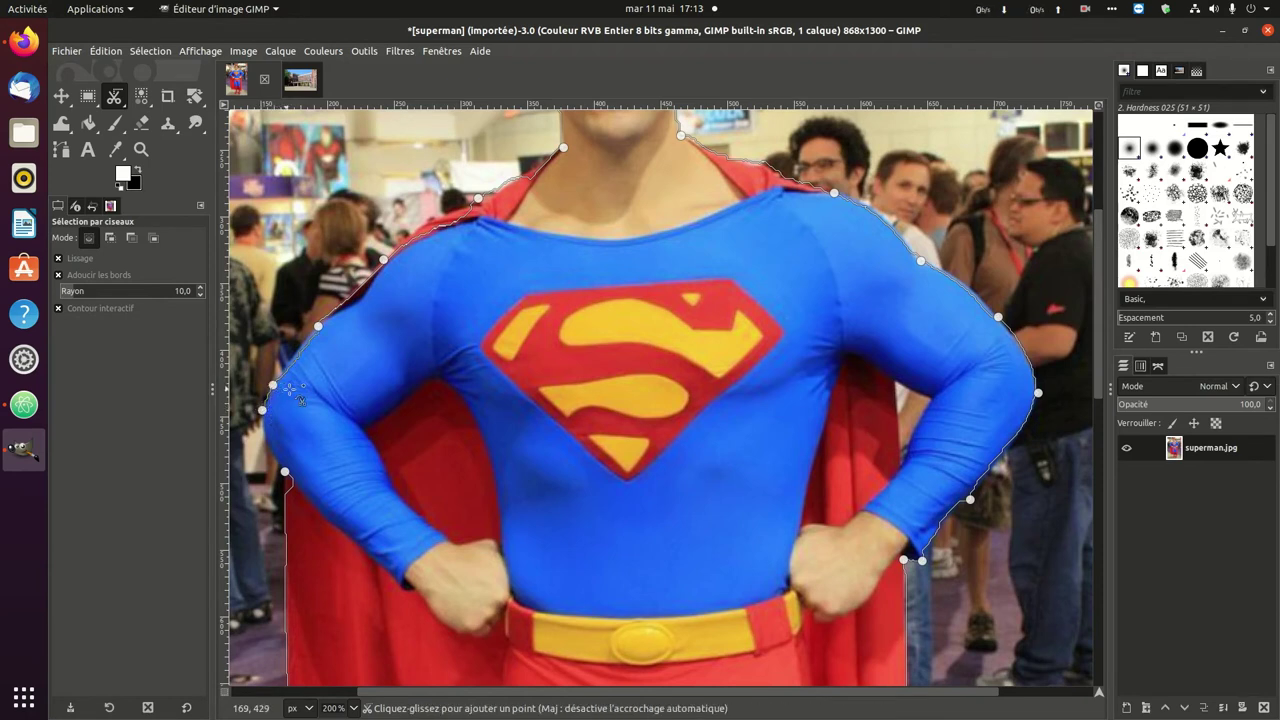
pyautogui.click(264, 436)
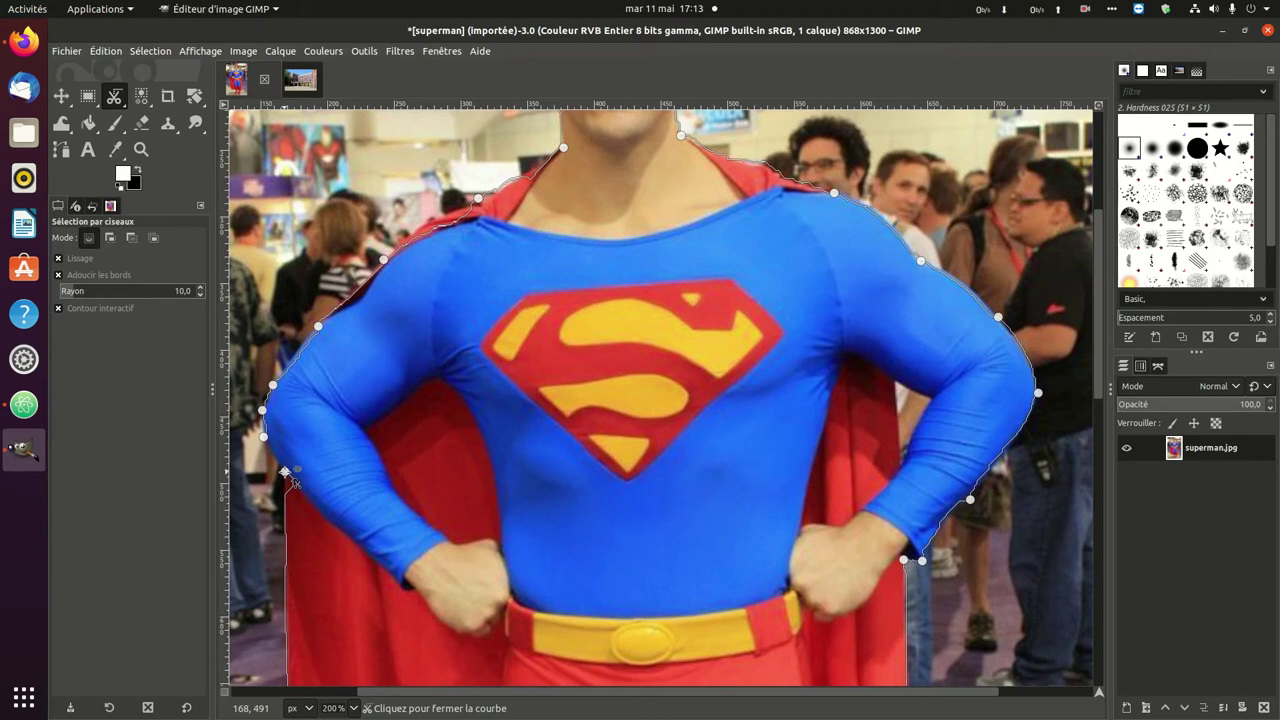
pyautogui.click(285, 471)
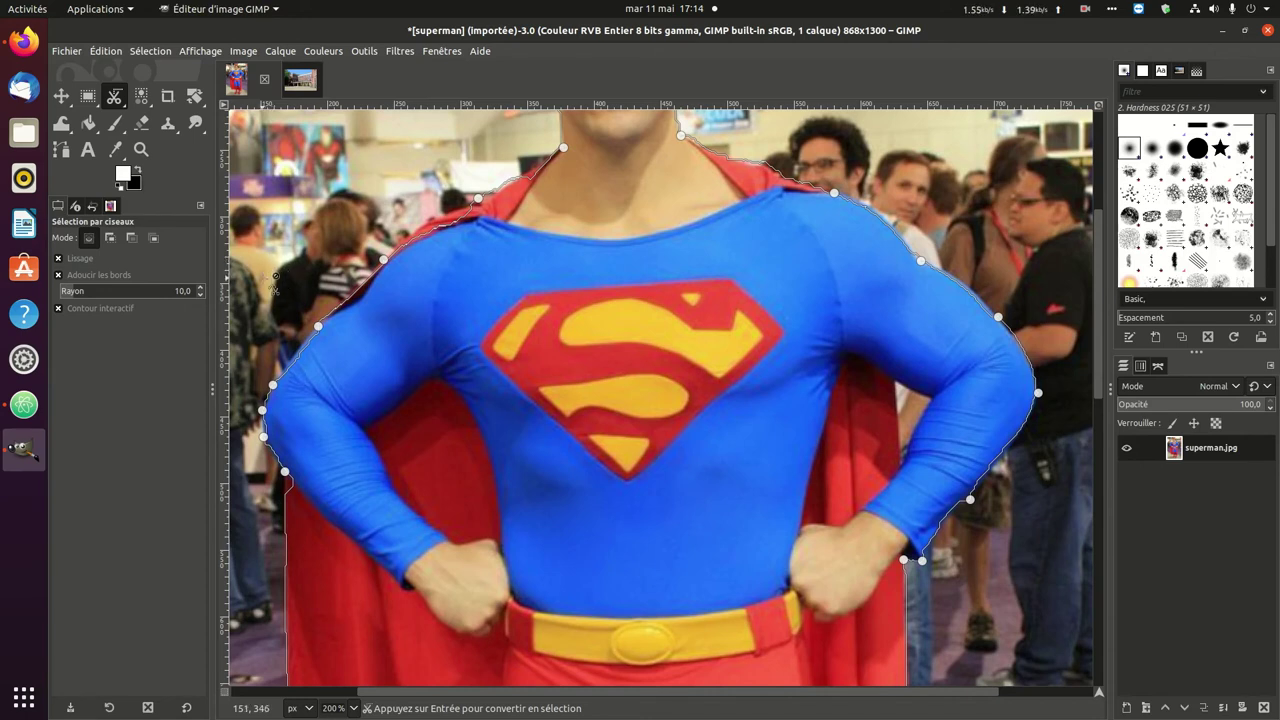
# Convert the closed outline into a selection and inspect its edge around the whole figure, the shoulders and the head.
pyautogui.click(349, 347)
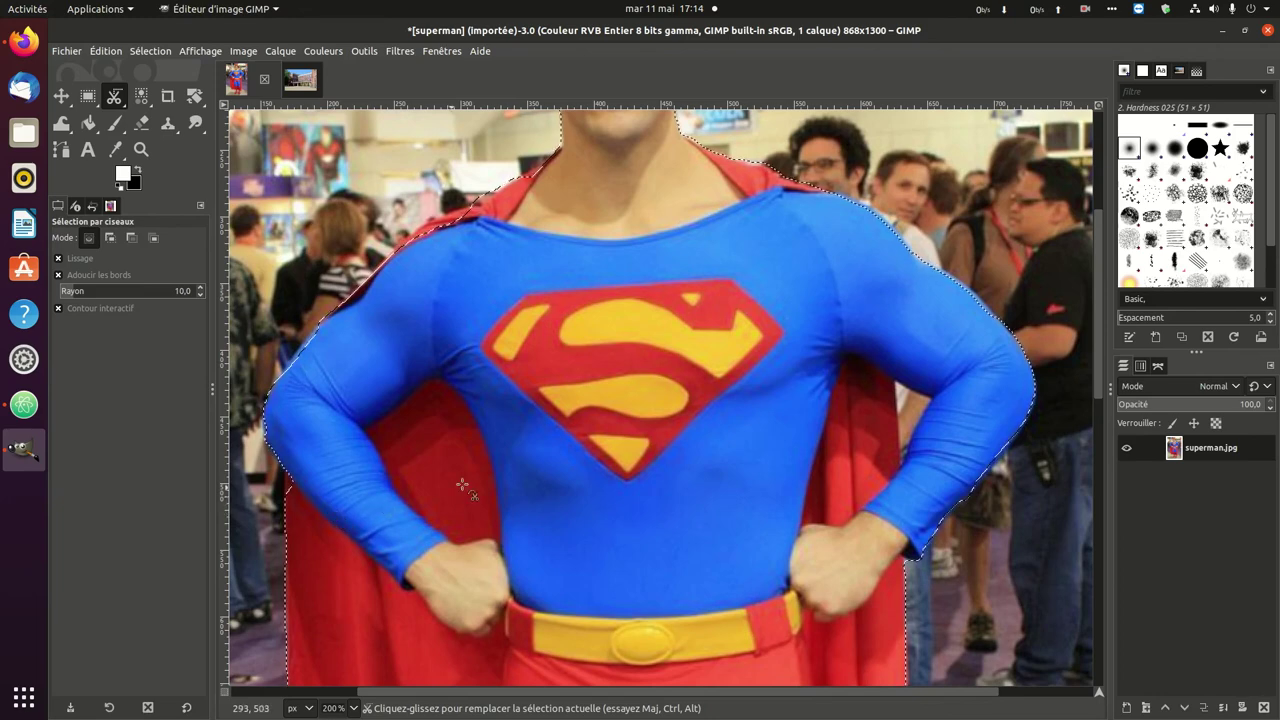
pyautogui.scroll(-2, 548, 393)
pyautogui.scroll(-1, 548, 393)
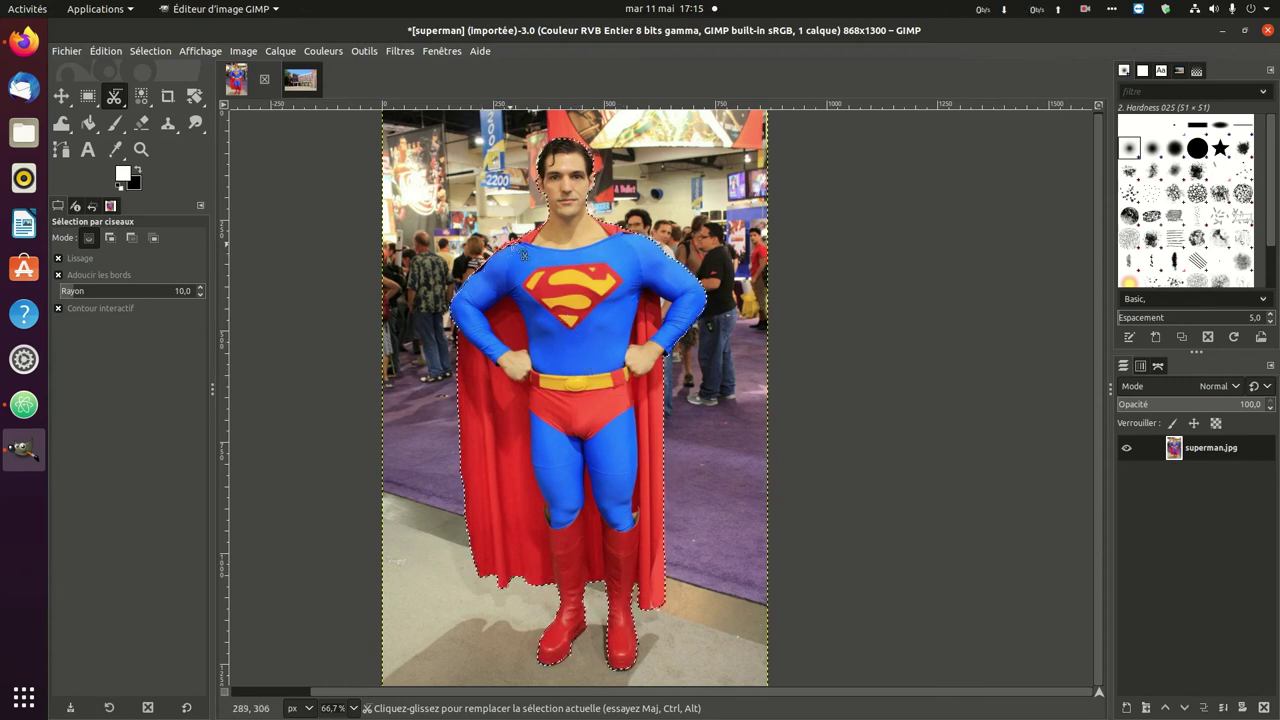
pyautogui.scroll(4, 523, 255)
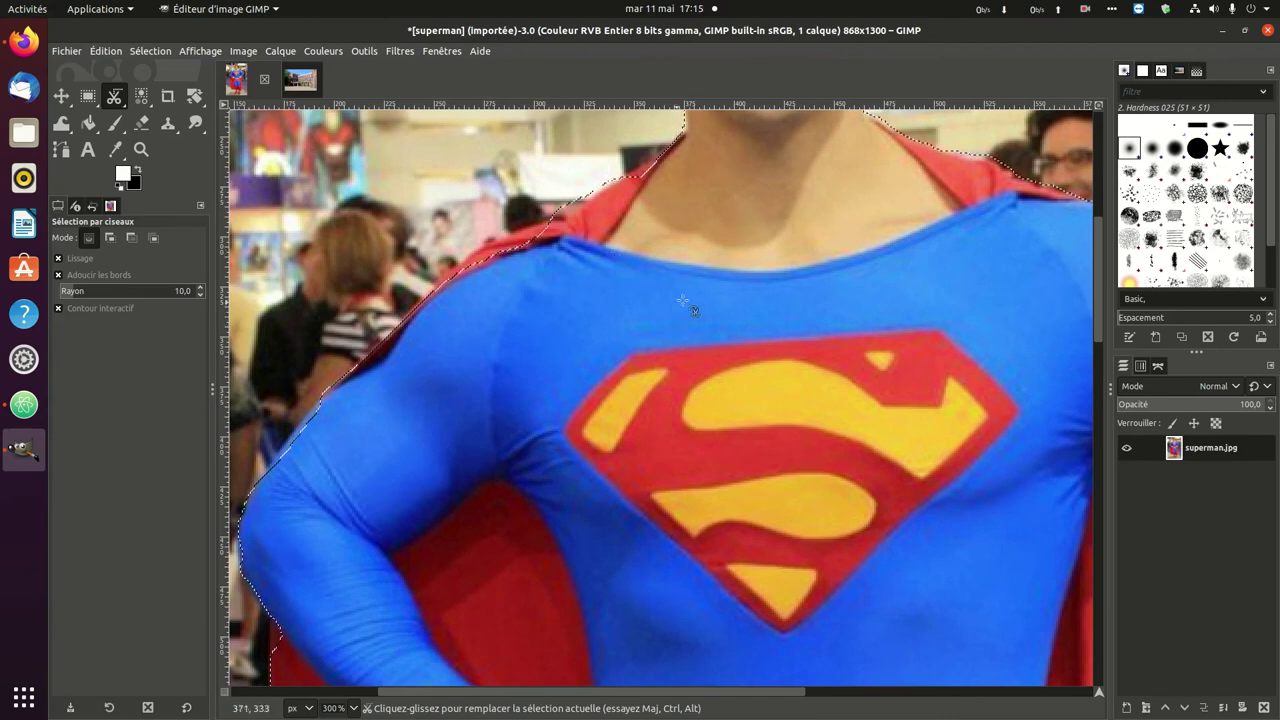
pyautogui.scroll(3, 685, 302)
pyautogui.scroll(1, 700, 310)
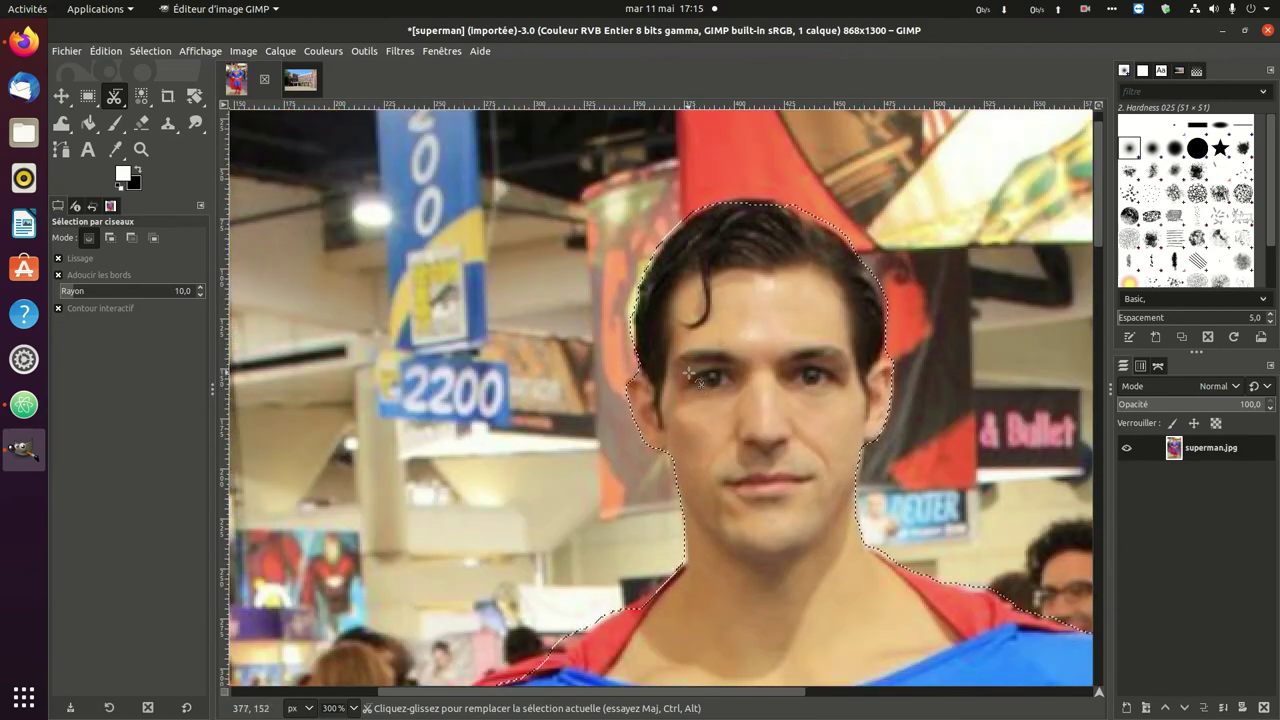
pyautogui.scroll(-3, 688, 373)
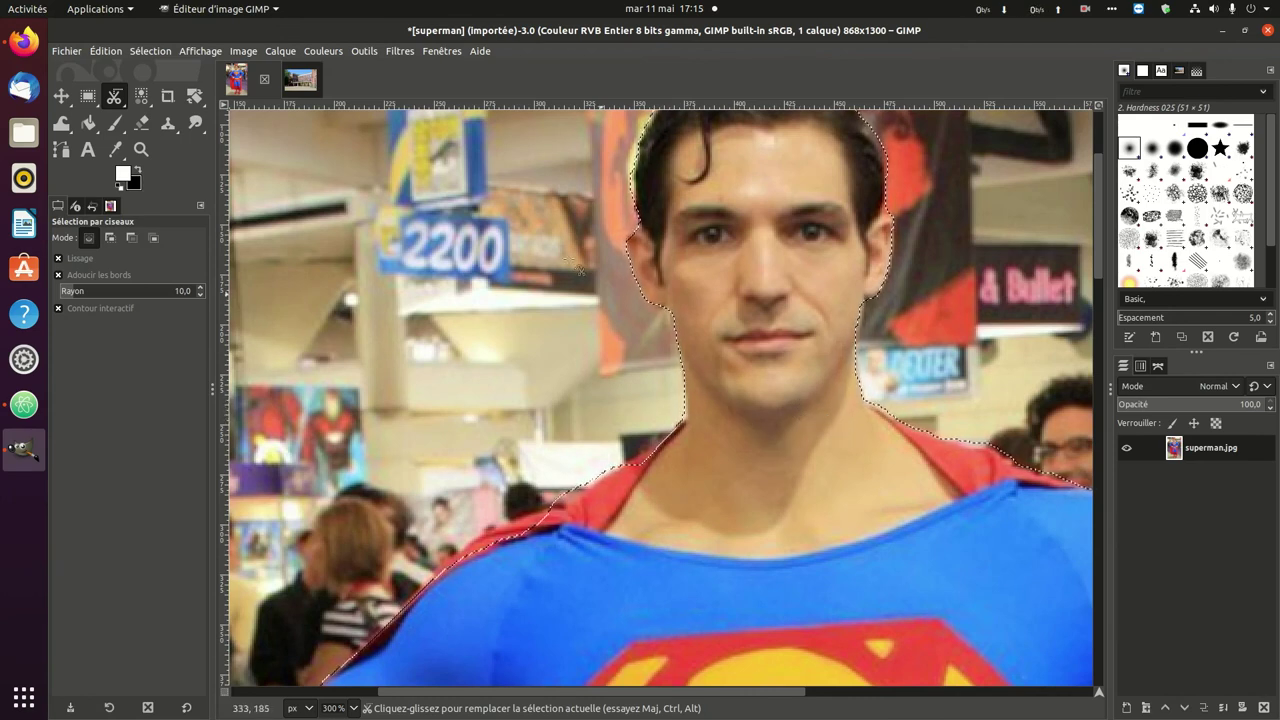
# Save the image as superman.xcf in the cours1 folder, replacing the existing file.
pyautogui.click(66, 51)
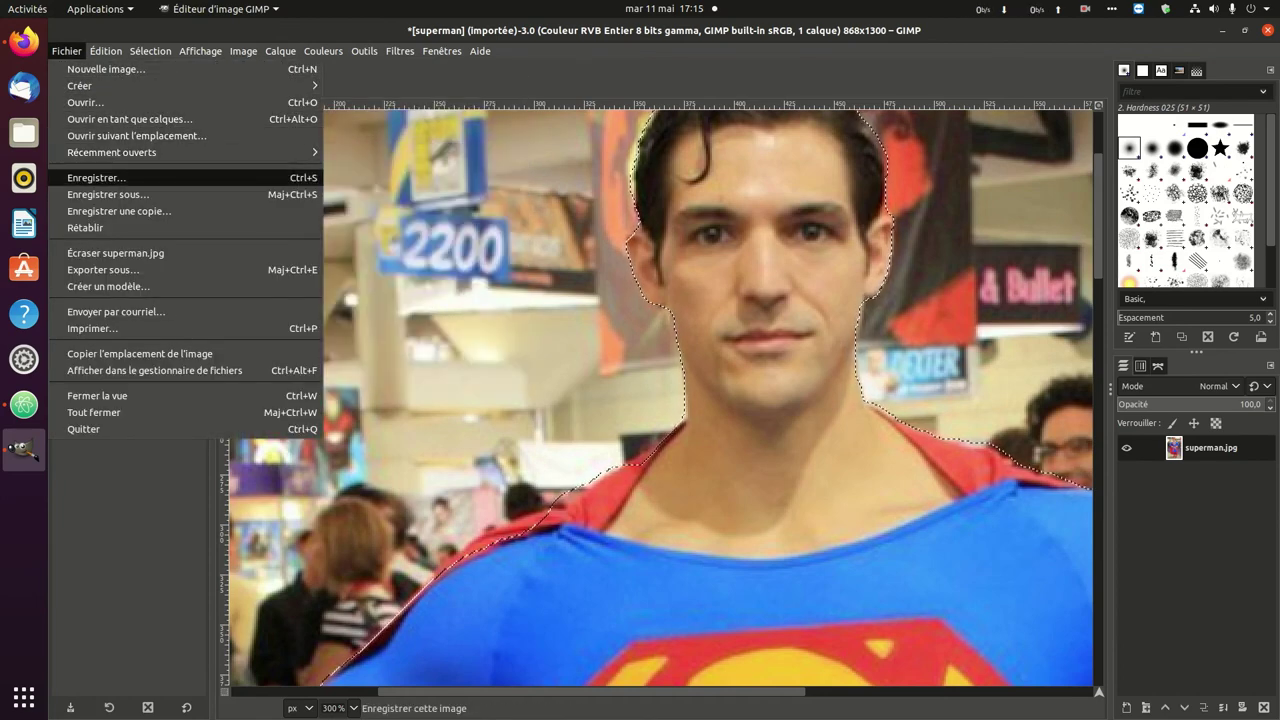
pyautogui.click(96, 177)
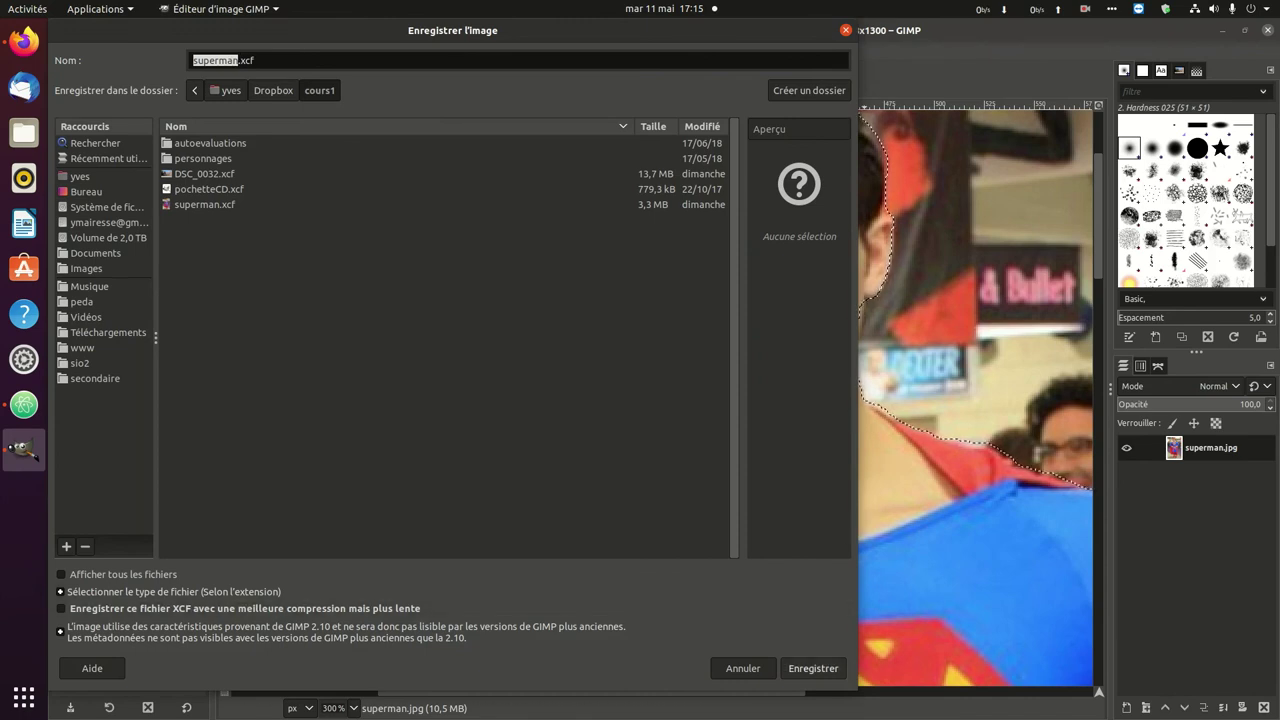
pyautogui.press('Return')
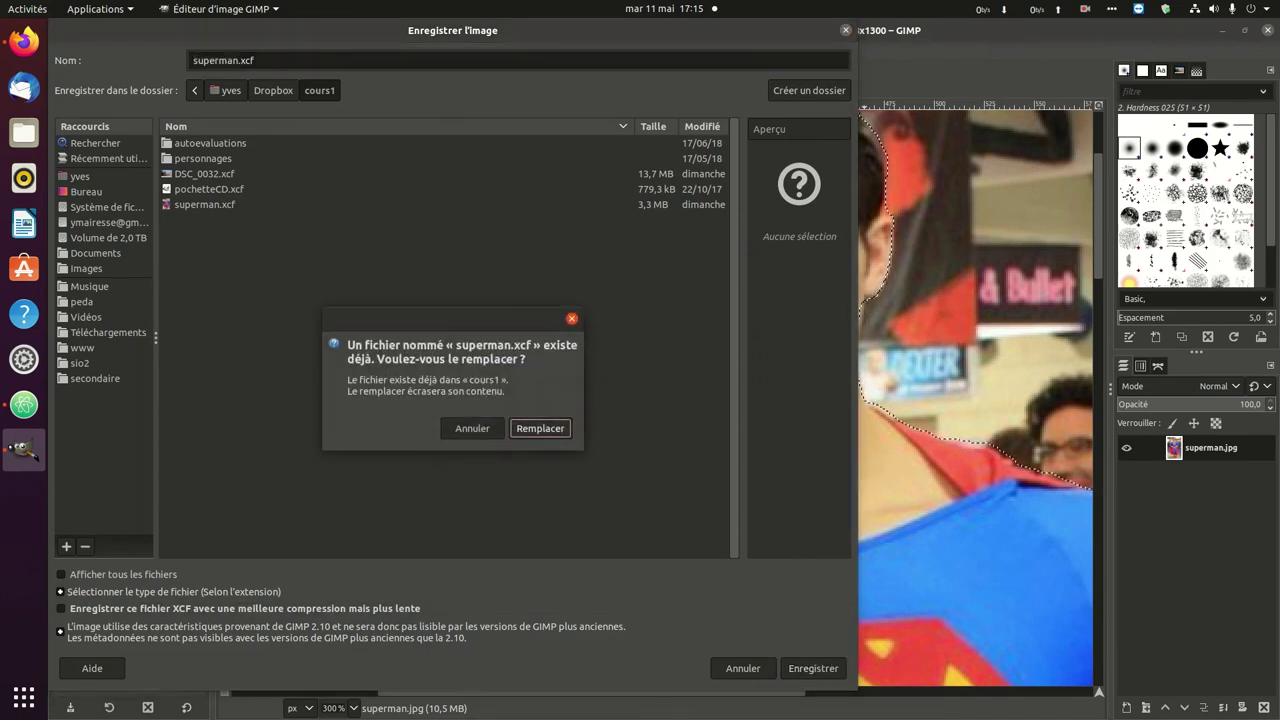
pyautogui.click(530, 430)
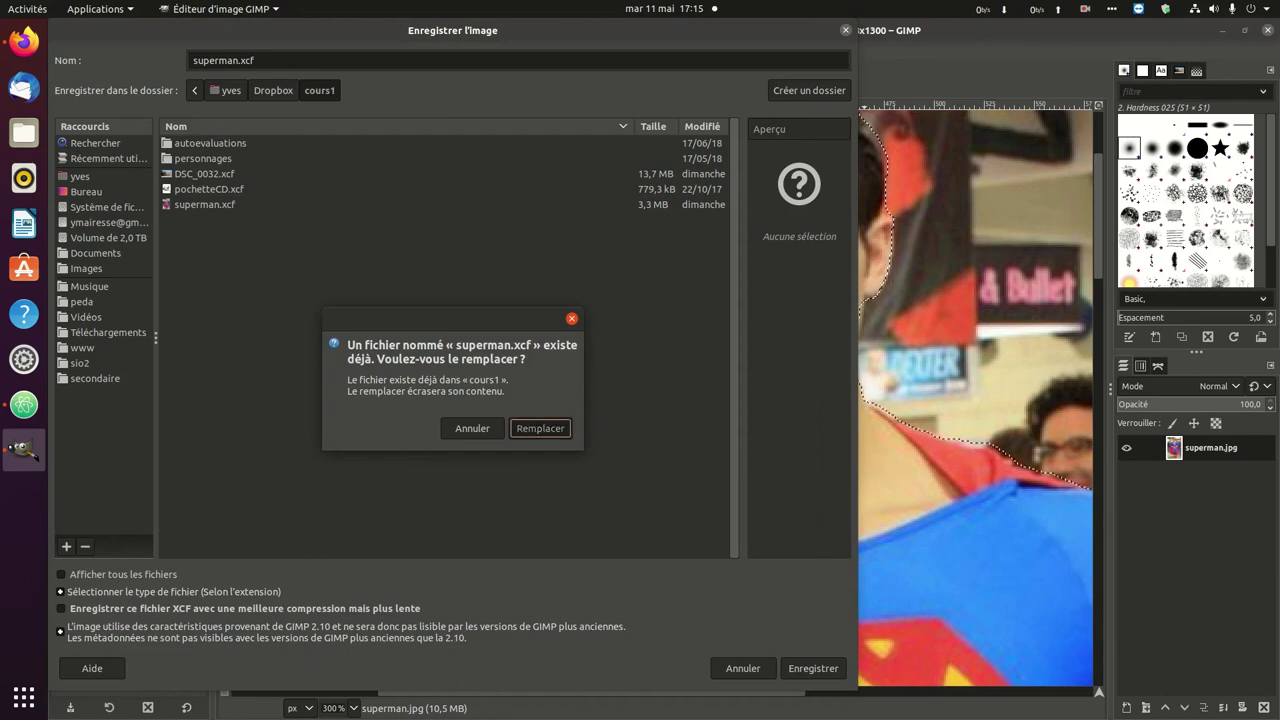